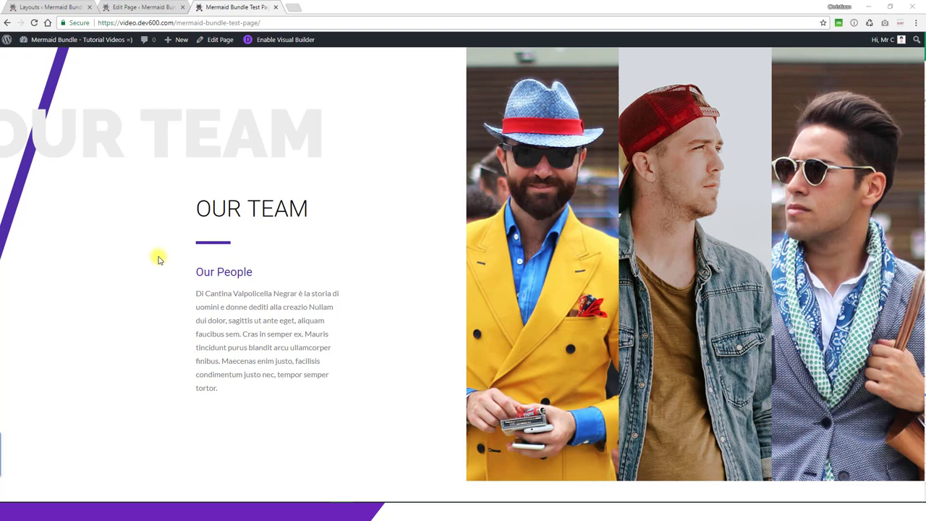
Open the Text - Our Team module's Advanced custom CSS settings on the Edit Page tab
mouse_move(666, 318)
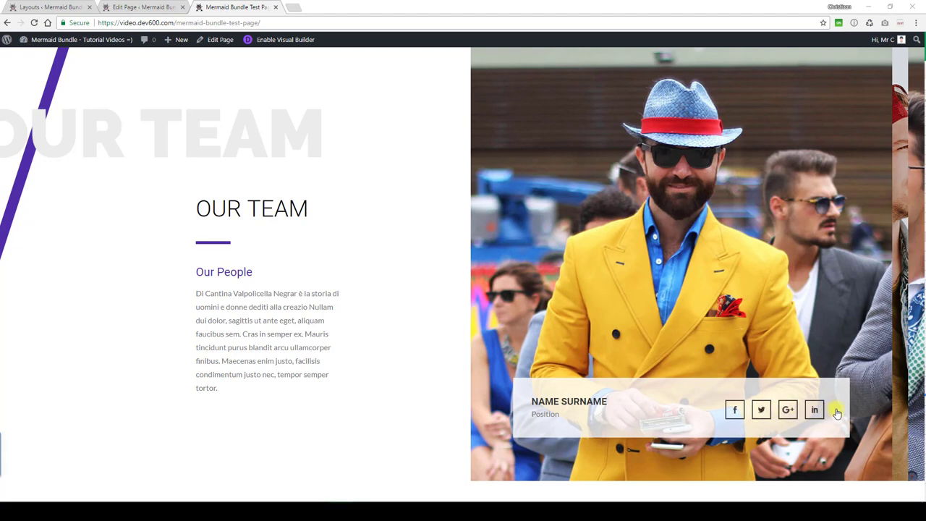
mouse_move(893, 393)
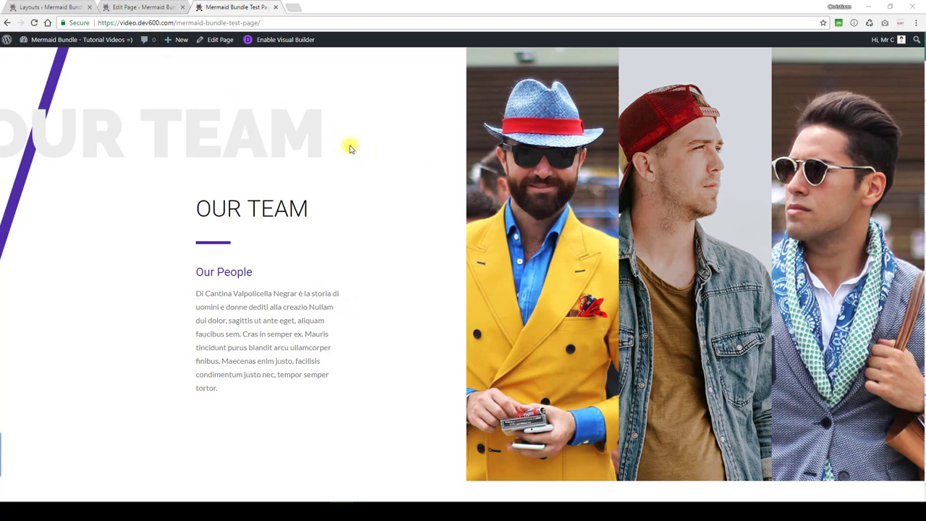
click(131, 8)
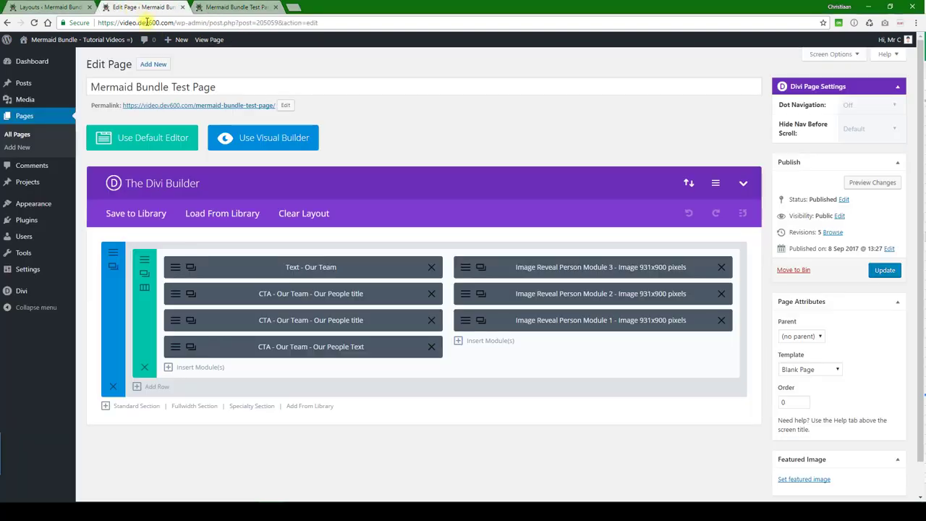
click(175, 271)
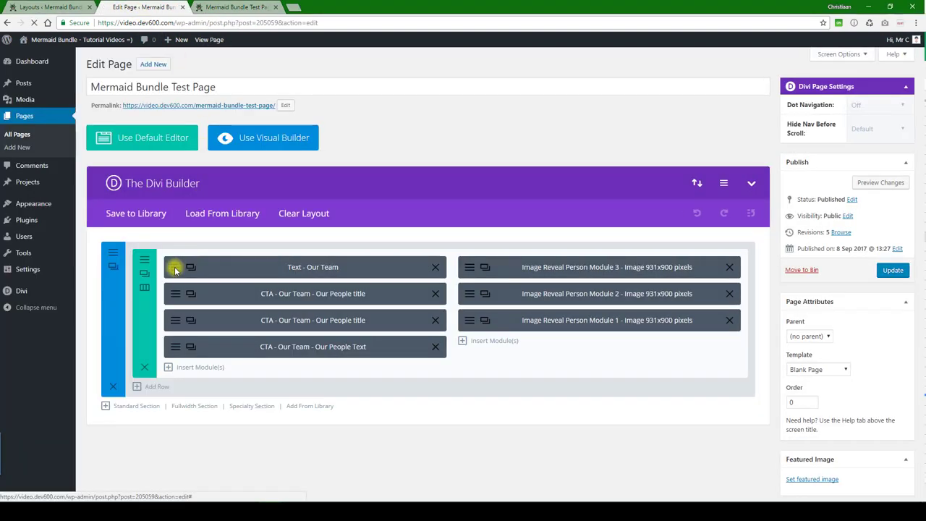
scroll(330, 172, down, 3)
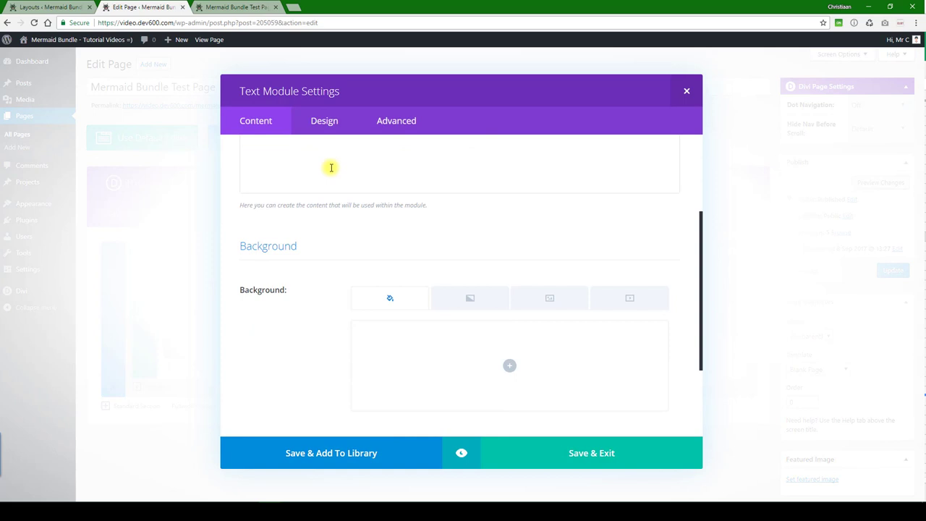
scroll(316, 192, up, 2)
scroll(319, 176, up, 3)
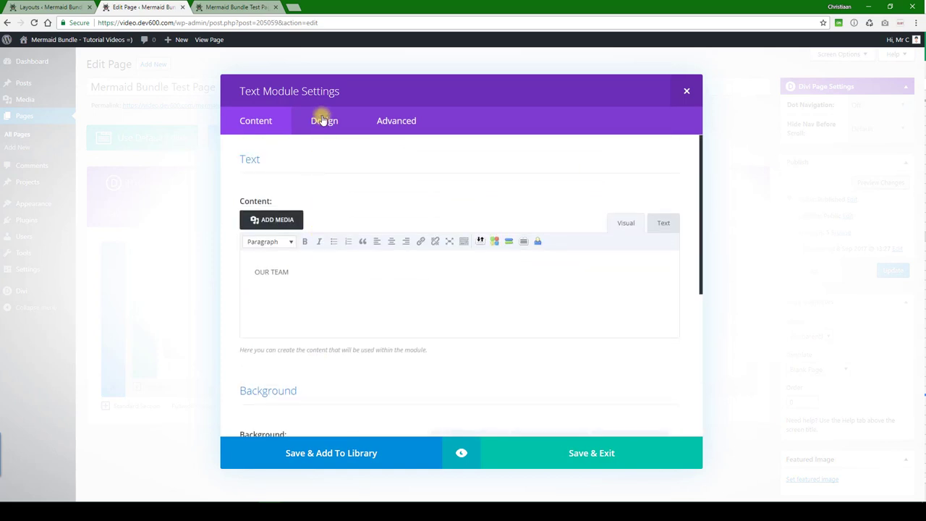
click(324, 120)
scroll(322, 192, down, 3)
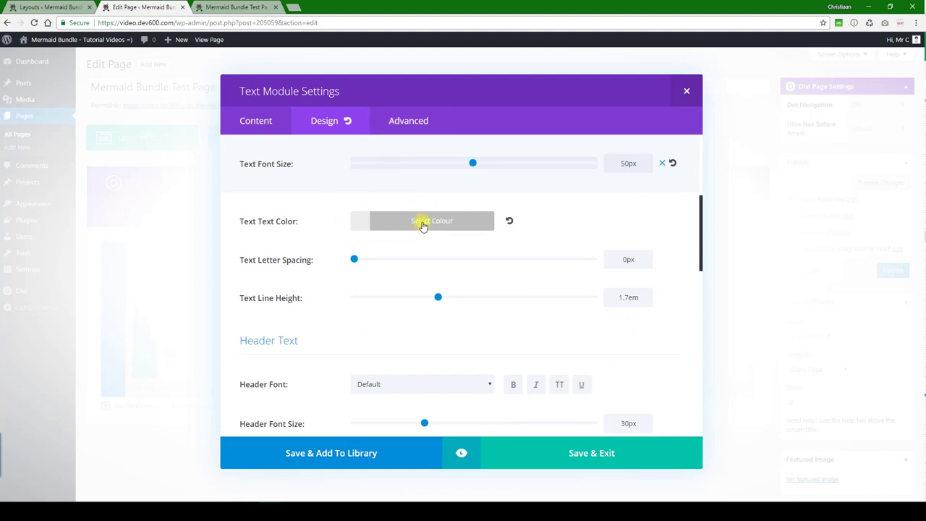
scroll(381, 223, down, 10)
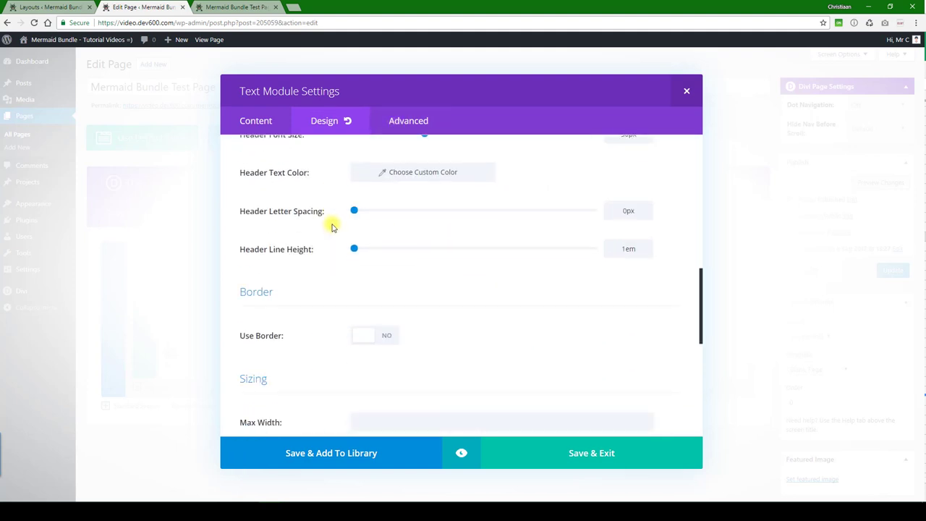
click(405, 123)
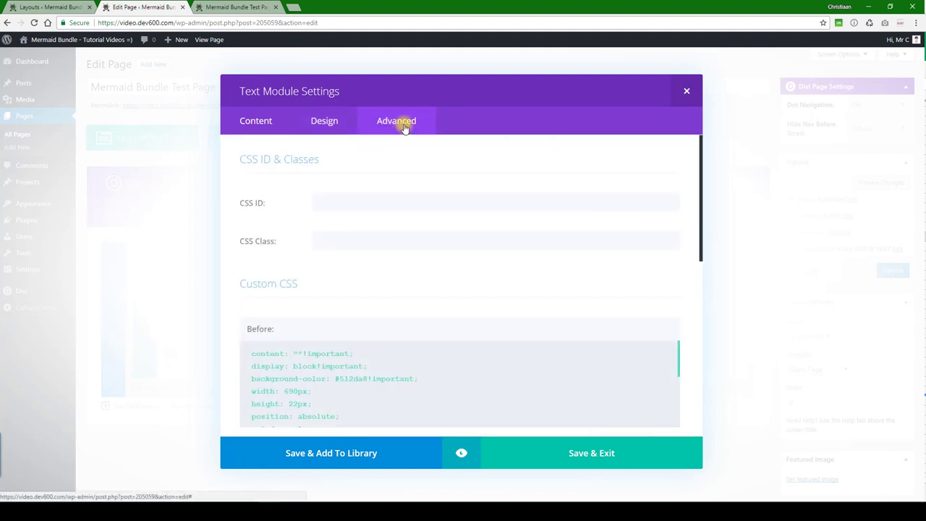
scroll(372, 208, down, 3)
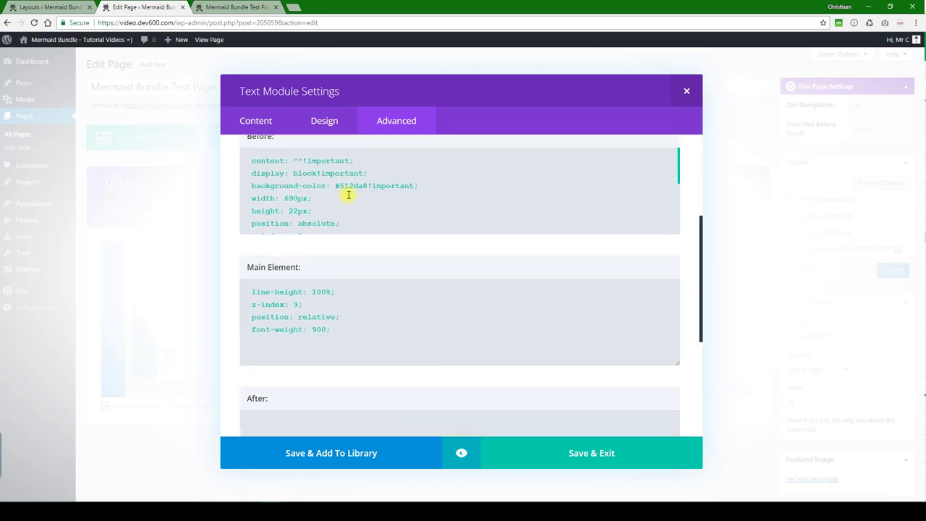
Select #512da8 in the Before CSS and copy Dark Green 0a9003 from the Notepad++ colour notes
drag(339, 186, 355, 186)
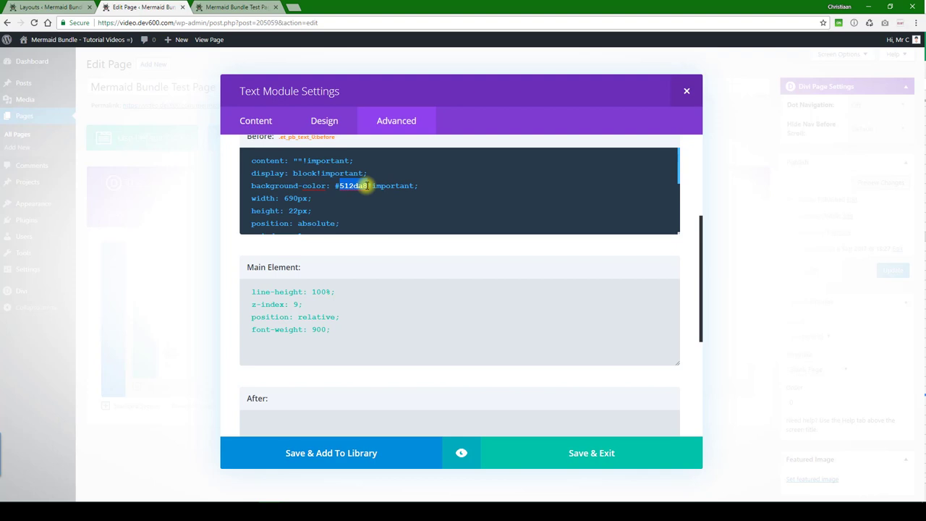
text(body .person3_M .et_pb_team_member .et_pb_member_social_links a.et_pb_font_icon:before {     border: 2px solid #0a9003 !important;     color: #0a9003 !important; })
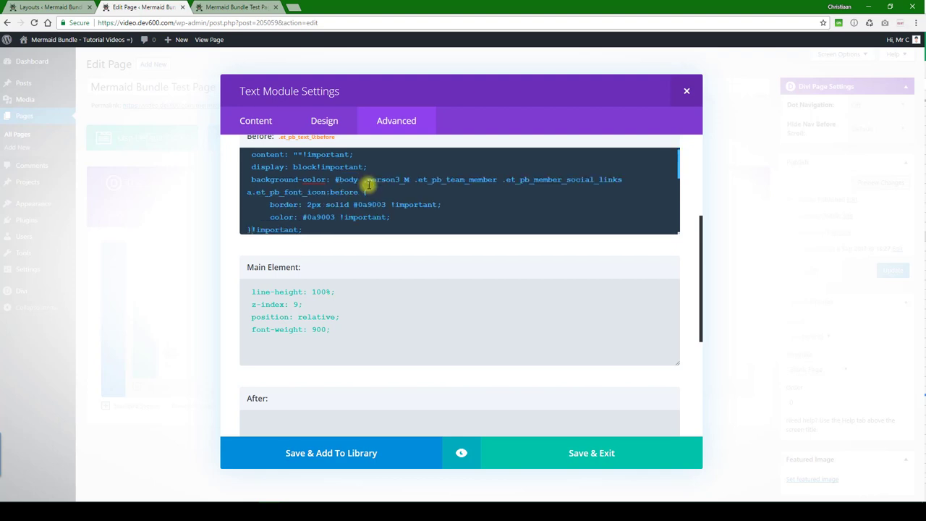
key(ctrl+z)
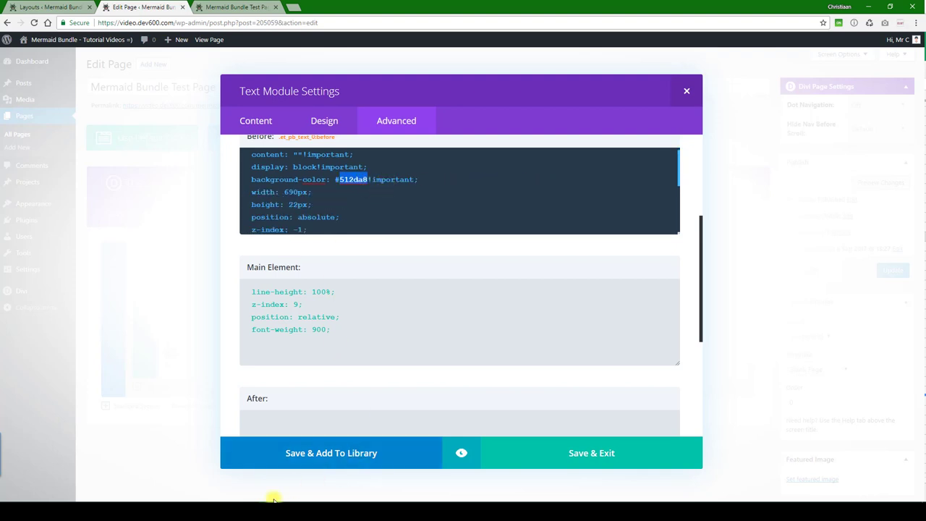
key(alt+Tab)
click(572, 53)
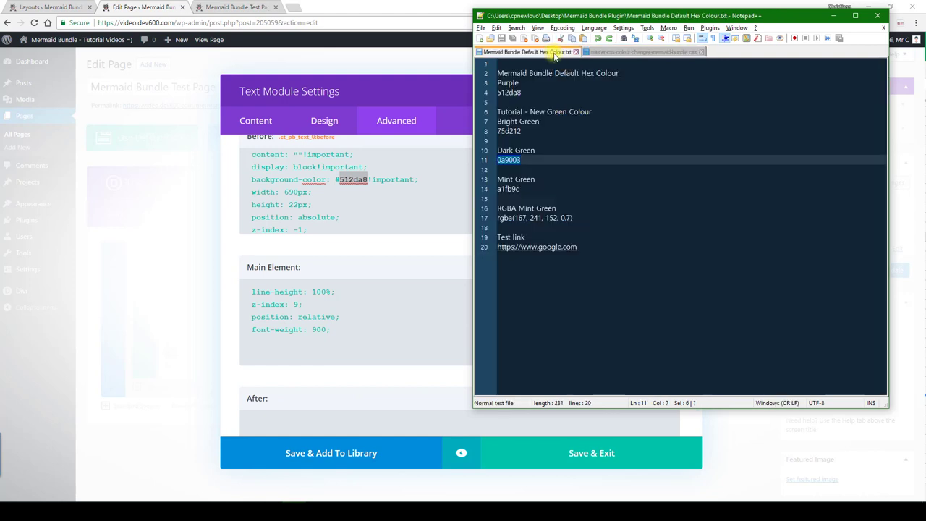
double_click(509, 160)
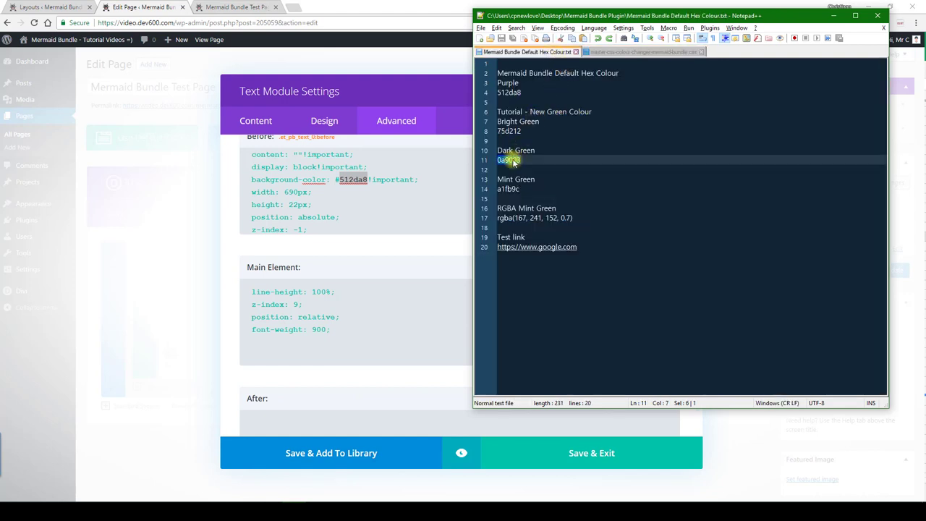
key(alt+Tab)
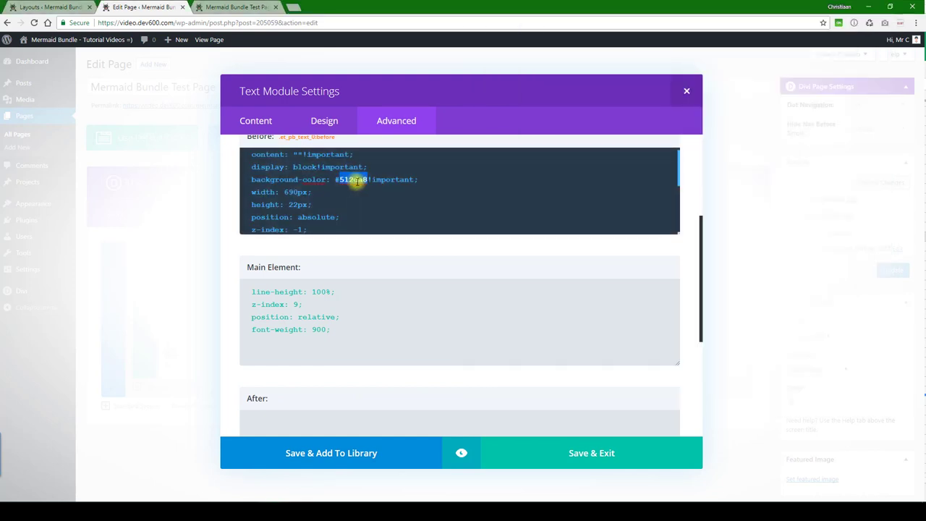
Paste 0a9003 over 512da8 in the Before CSS, preview the green stripe, and save the module
text(0a9003)
scroll(402, 198, down, 8)
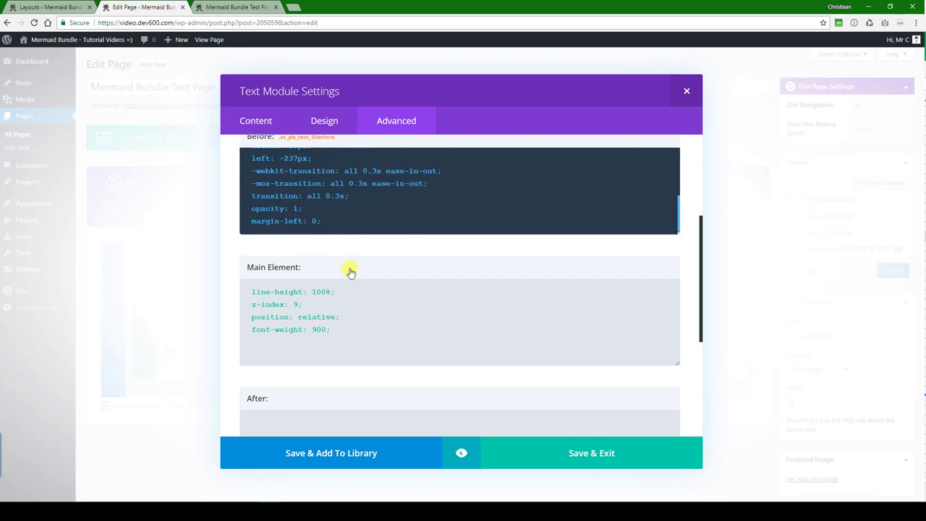
scroll(369, 218, down, 1)
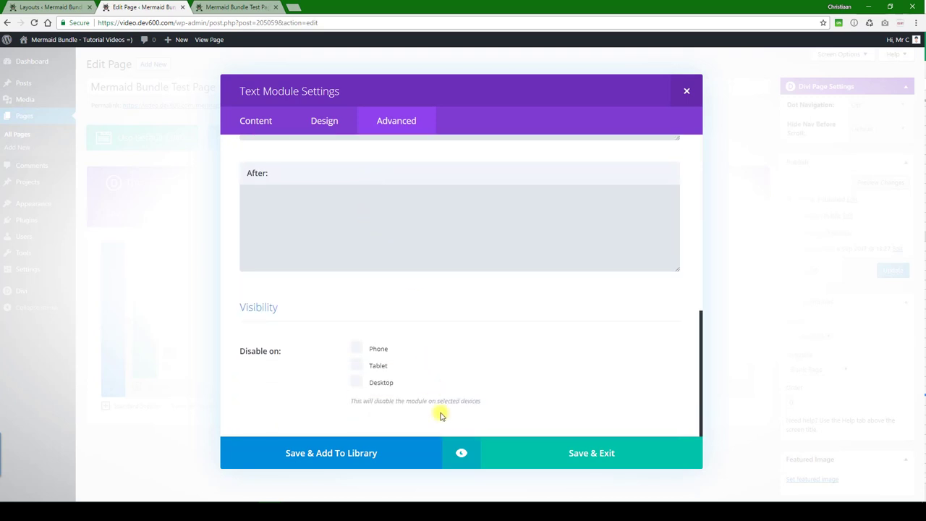
click(460, 451)
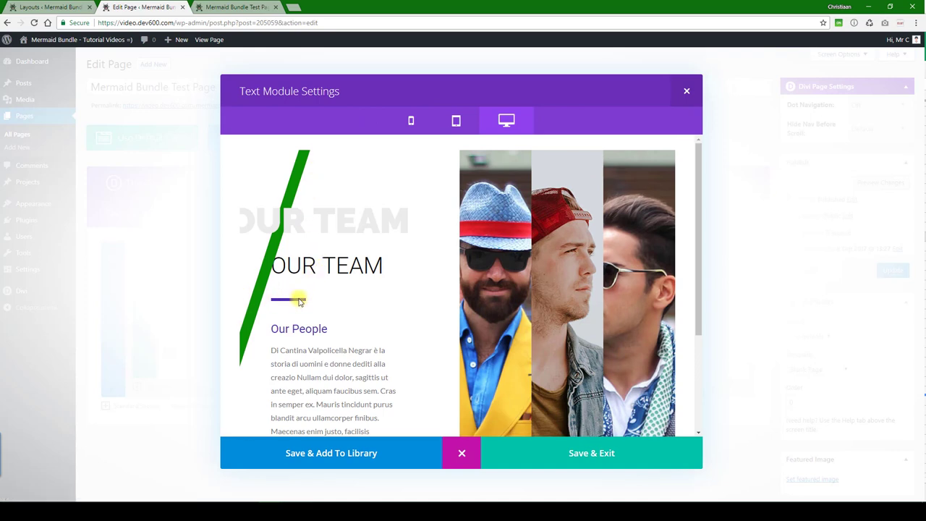
click(525, 466)
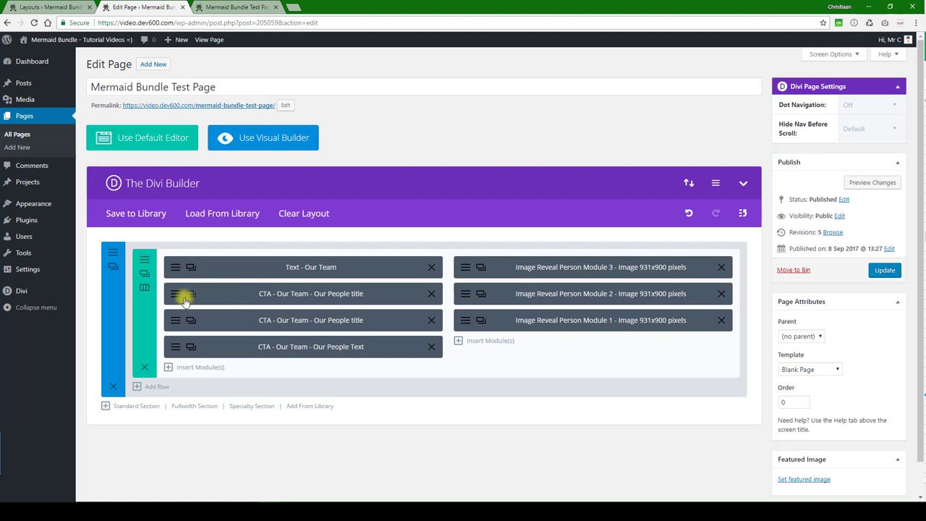
Open the Our People Call To Action module's Advanced custom CSS settings
click(174, 295)
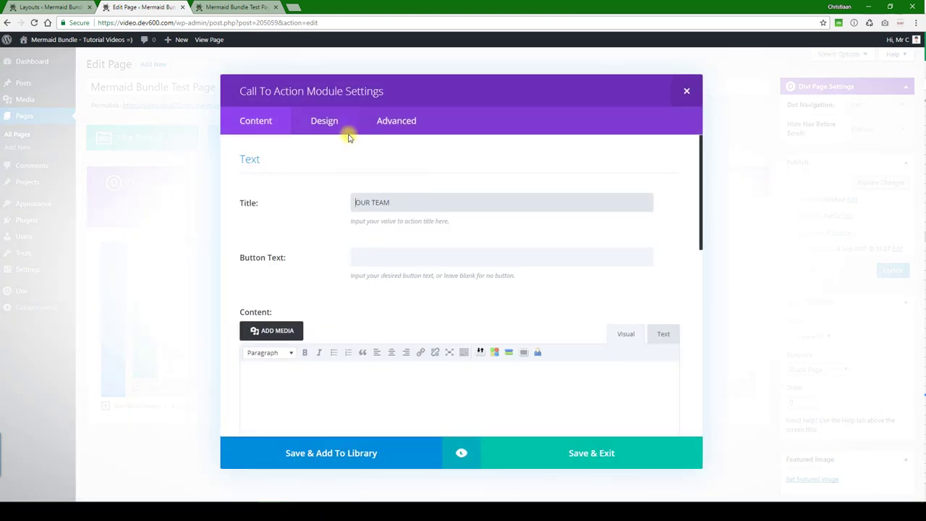
click(383, 125)
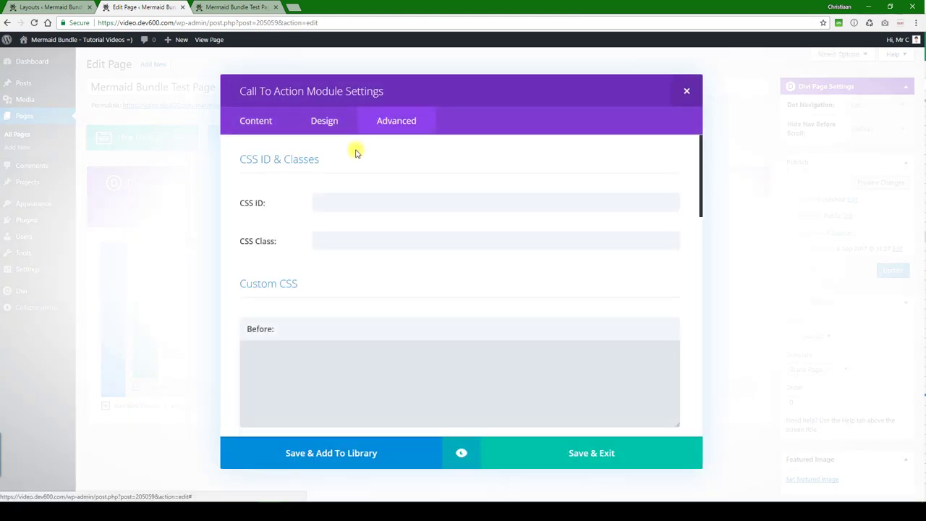
click(325, 122)
scroll(337, 169, down, 10)
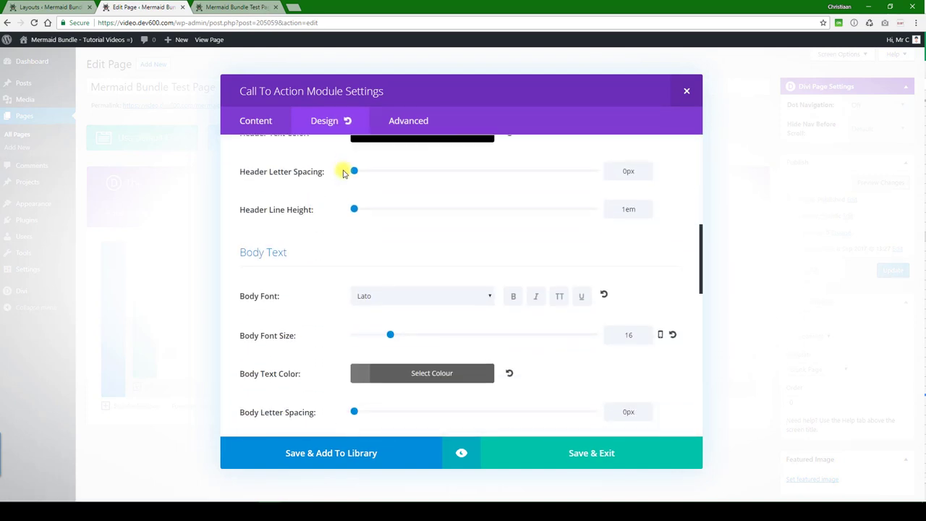
scroll(347, 174, down, 10)
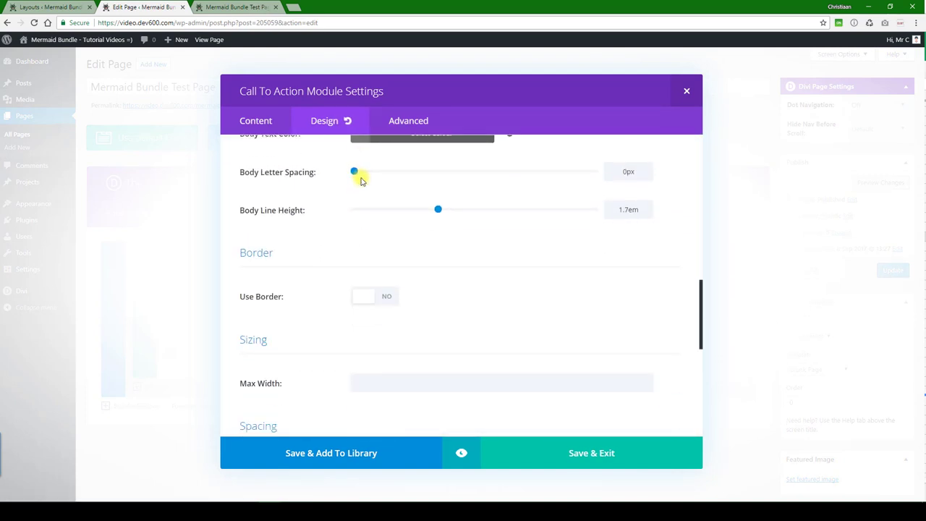
click(404, 128)
scroll(341, 180, down, 10)
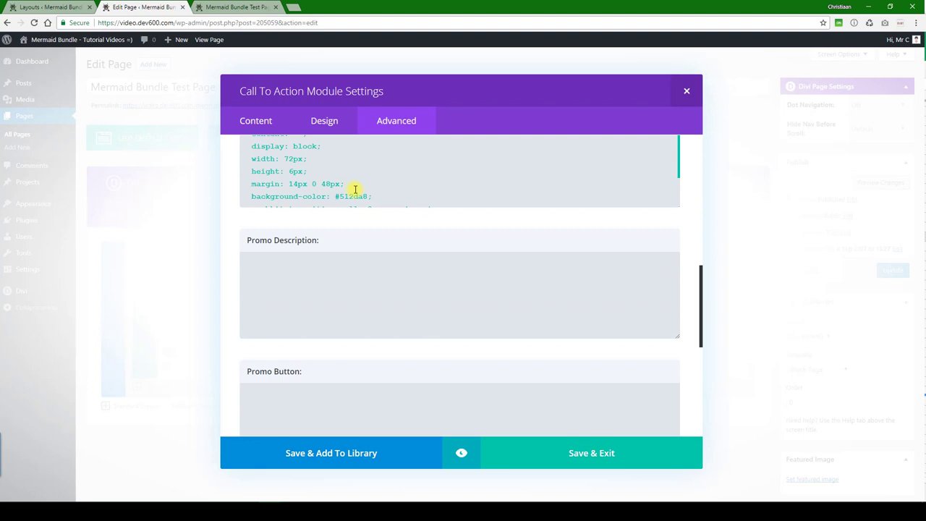
scroll(355, 190, down, 3)
Replace background-color #512da8 with #0a9003 and preview the green bar under OUR TEAM
double_click(352, 156)
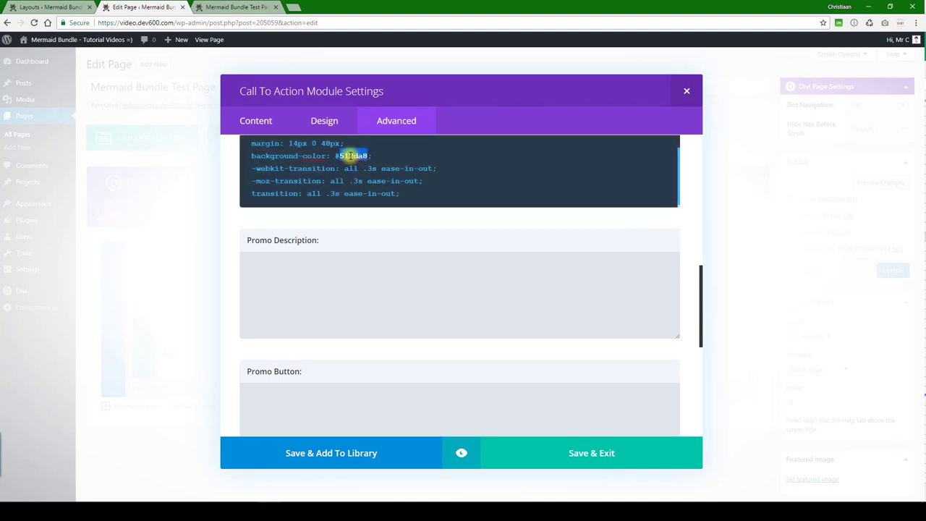
text(0a9003)
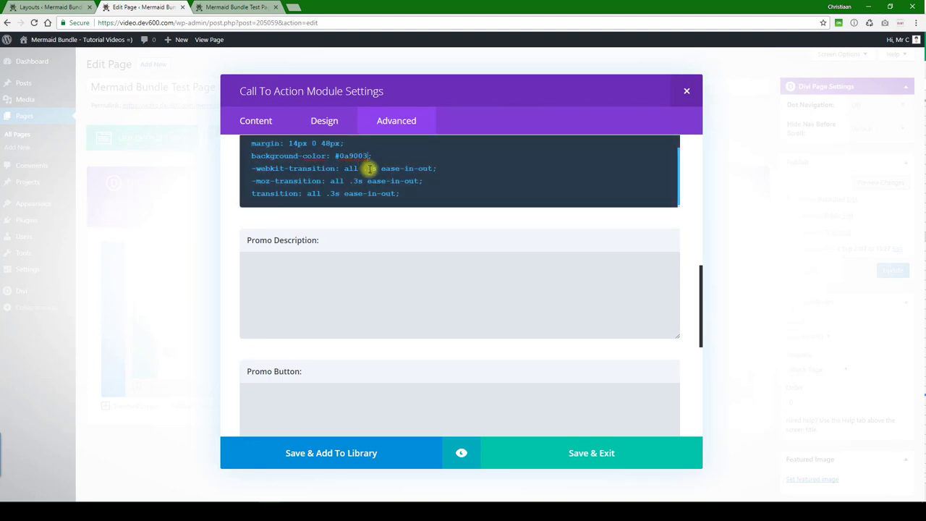
scroll(314, 213, down, 5)
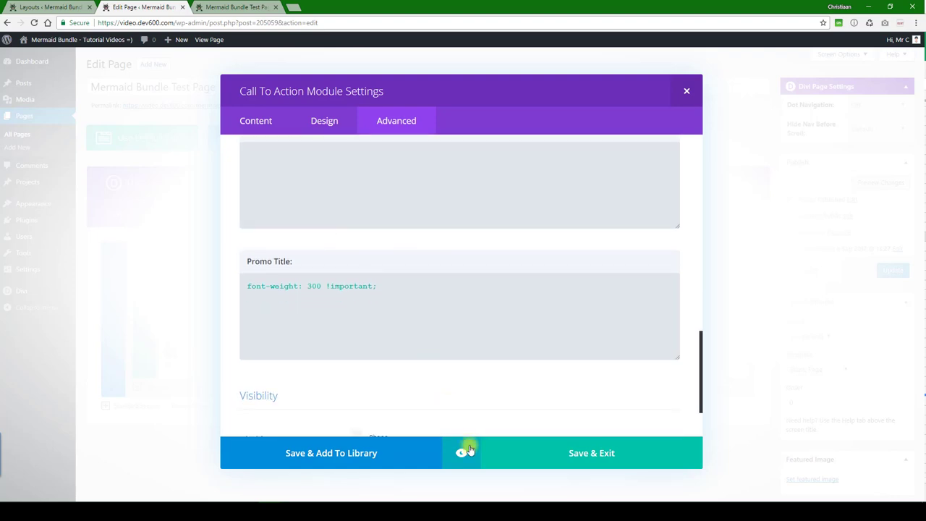
click(466, 450)
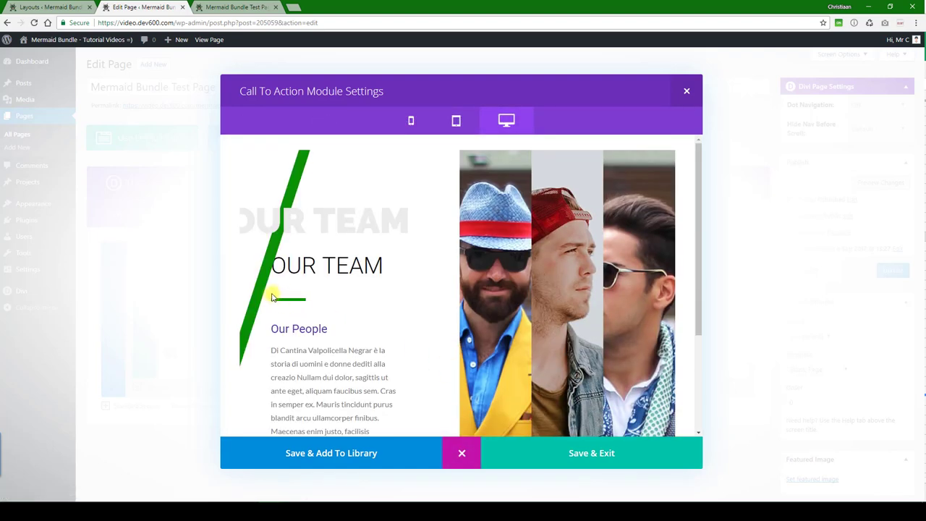
click(568, 462)
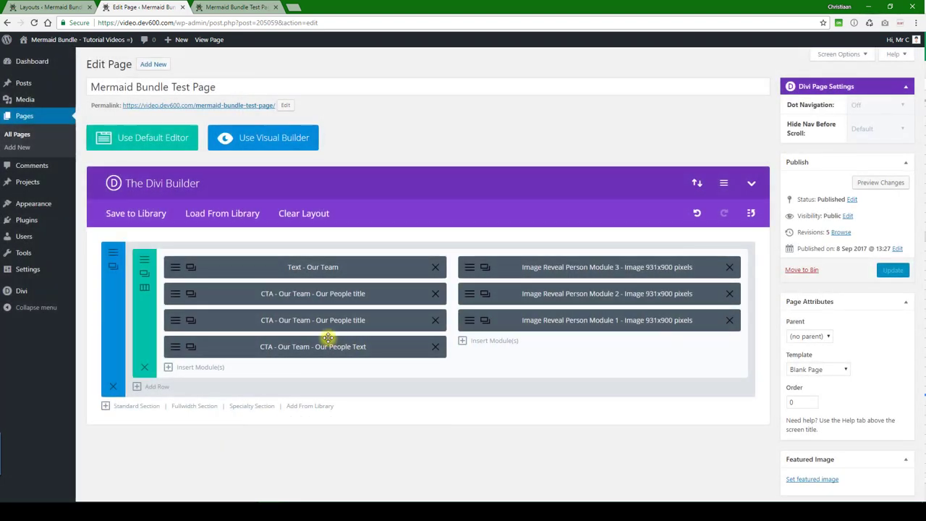
click(173, 346)
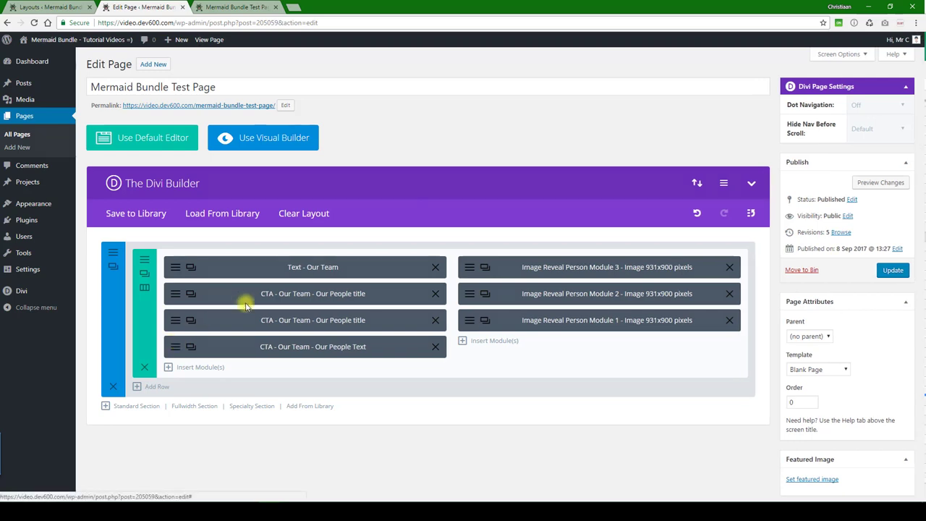
scroll(347, 264, down, 10)
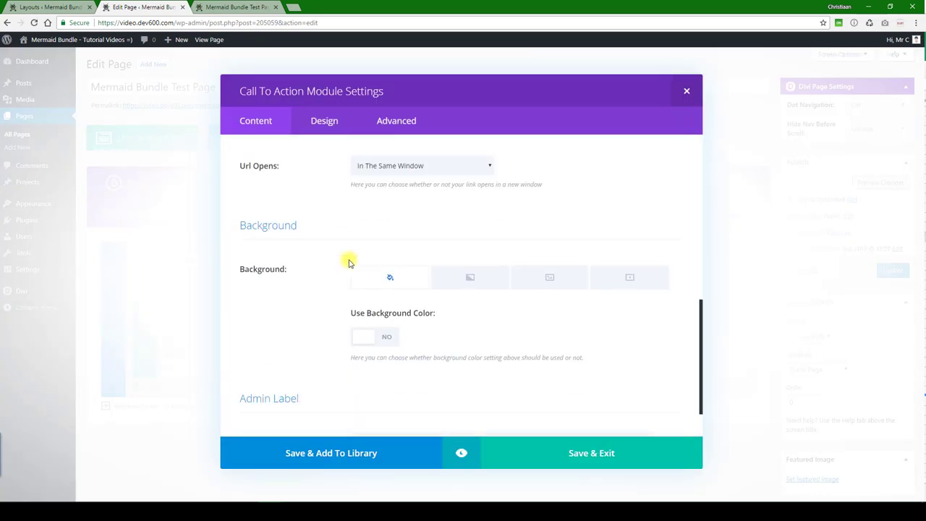
click(324, 120)
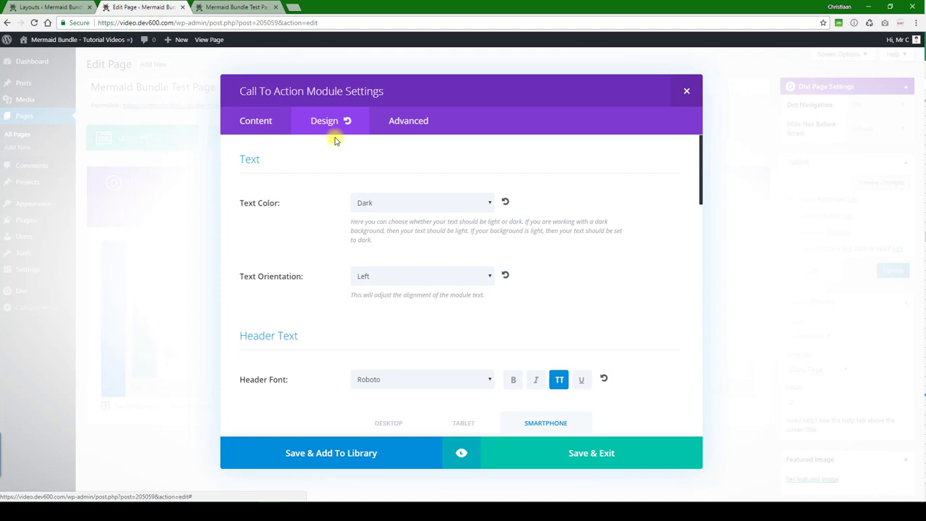
scroll(321, 159, down, 5)
scroll(307, 184, down, 12)
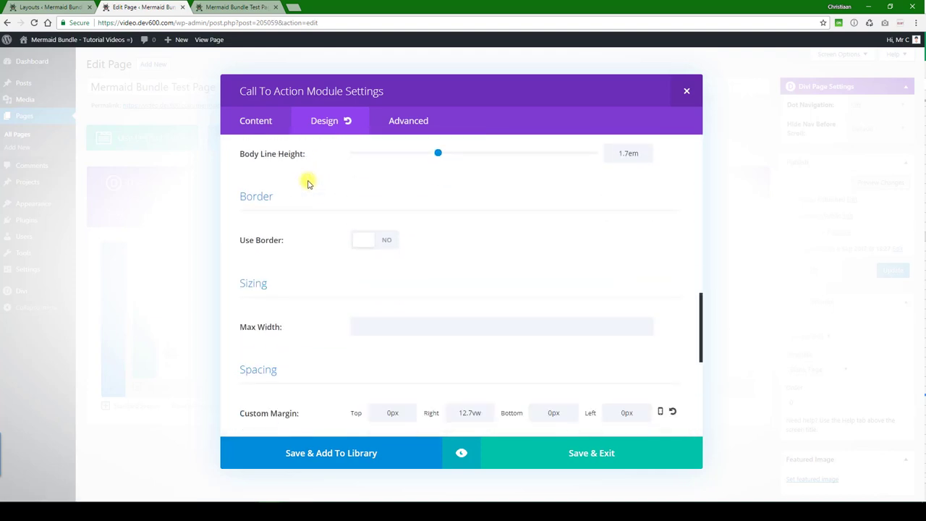
click(405, 120)
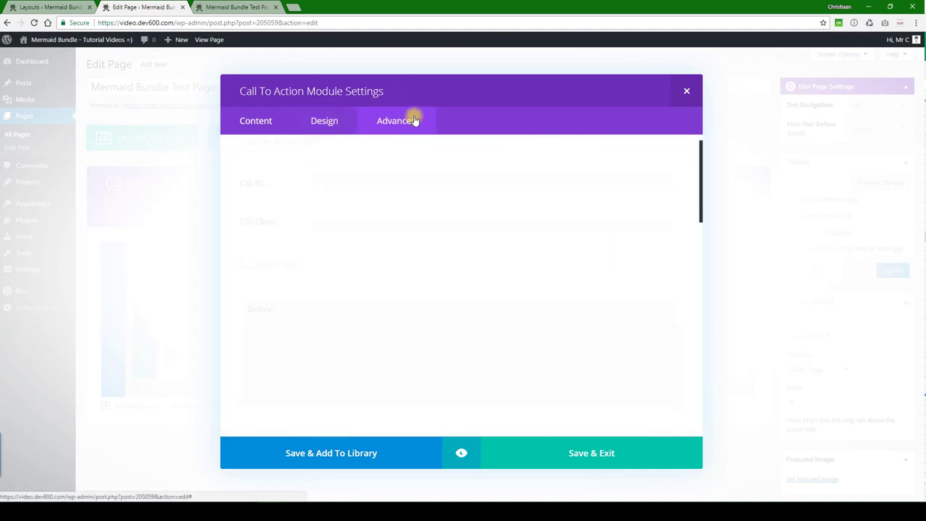
scroll(385, 237, down, 5)
scroll(386, 234, down, 8)
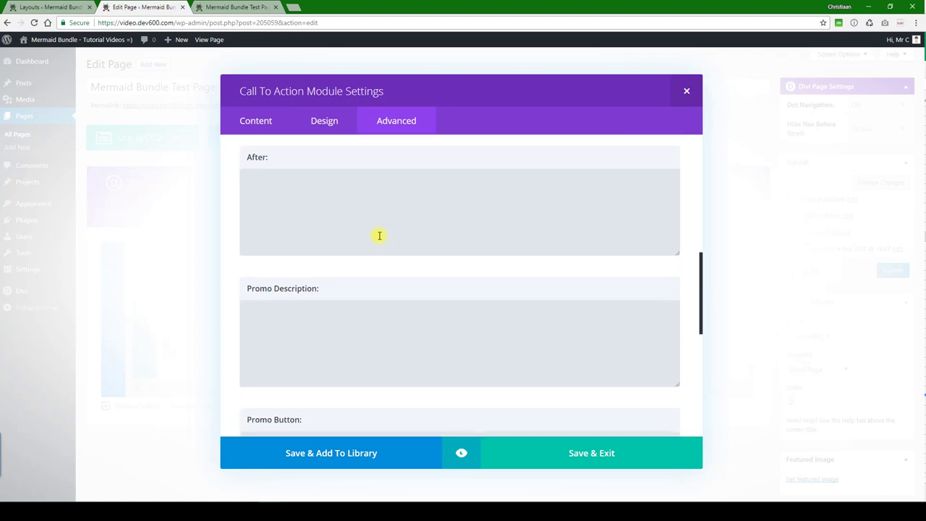
scroll(381, 231, down, 1)
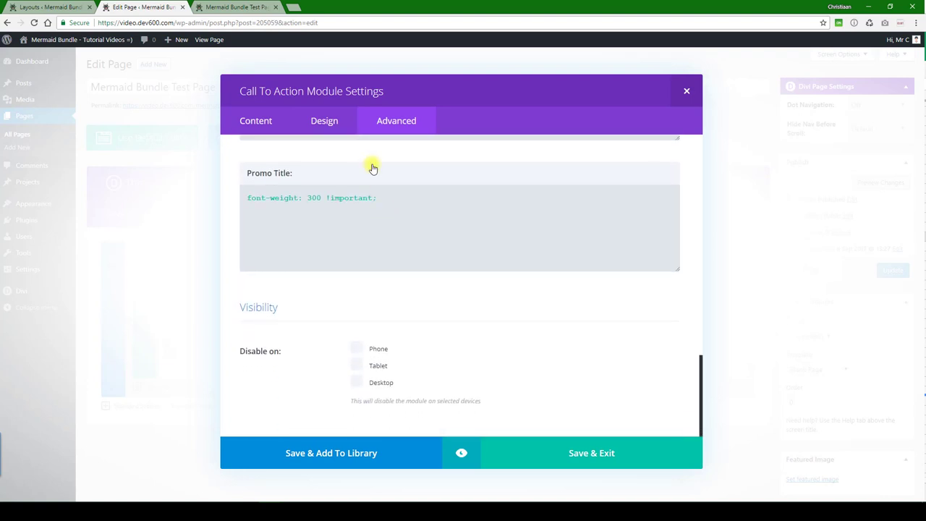
scroll(332, 207, up, 4)
click(324, 121)
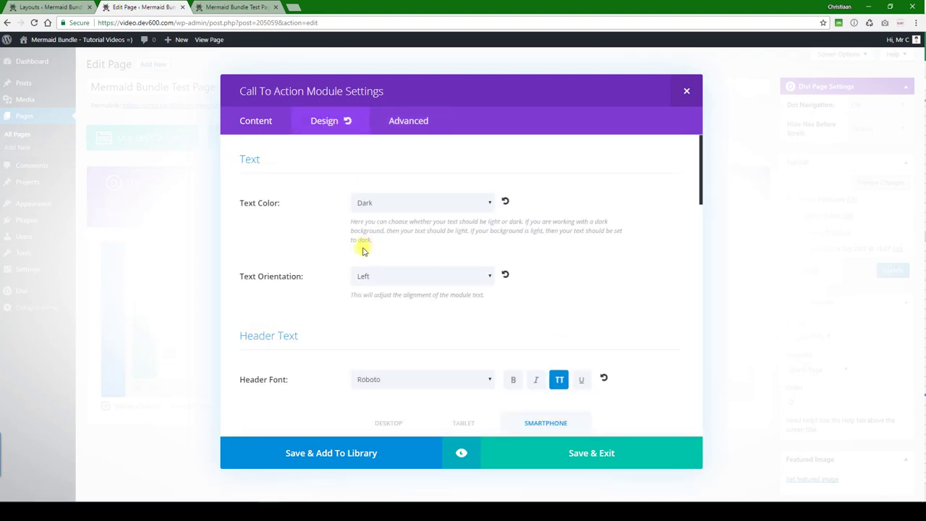
scroll(363, 246, down, 15)
click(685, 93)
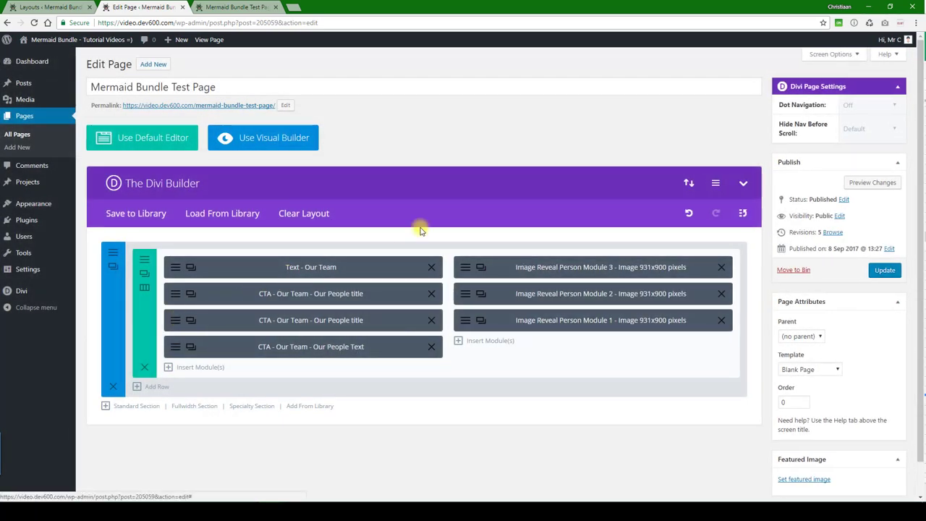
Set the Our People CTA module's body text colour to green #0a9003 and save it
click(288, 319)
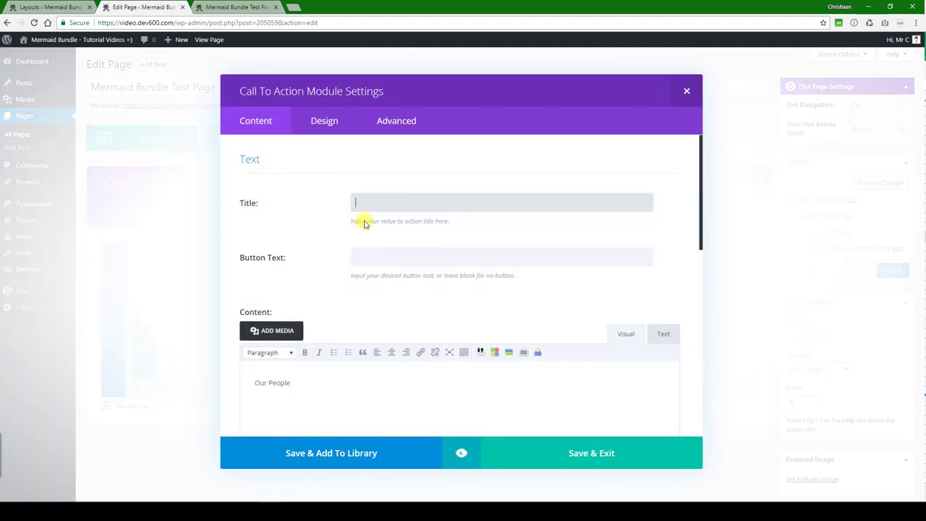
scroll(360, 224, down, 10)
click(329, 123)
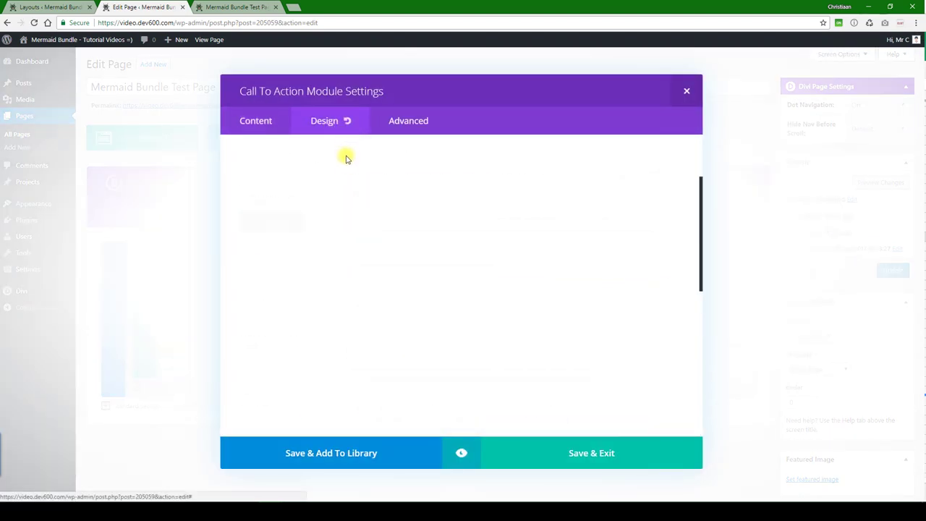
scroll(346, 163, down, 4)
scroll(348, 171, down, 2)
click(412, 181)
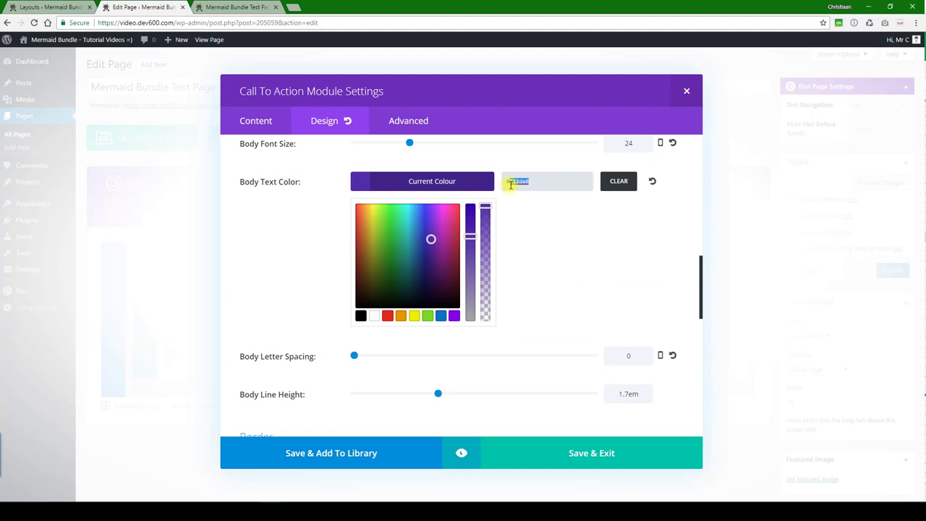
click(544, 448)
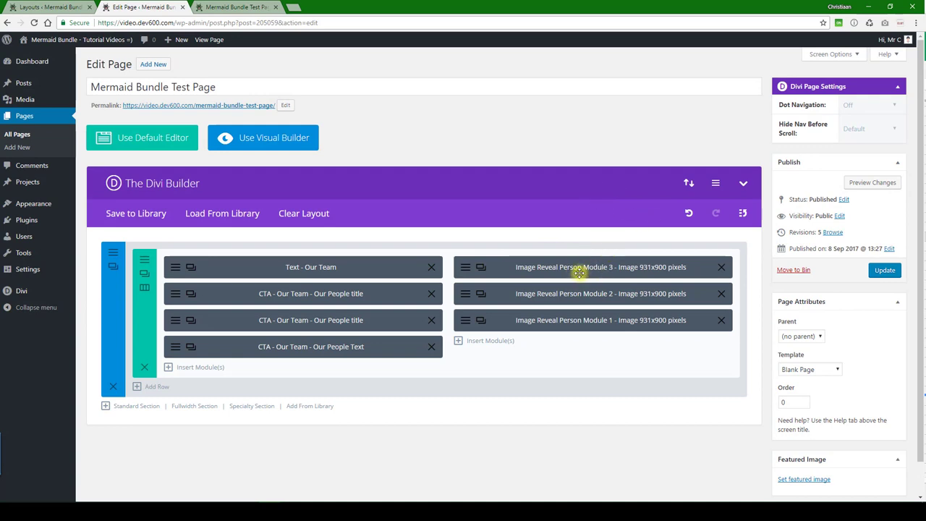
Open Image Reveal Person Module 3's settings and scroll through its Content tab
click(540, 270)
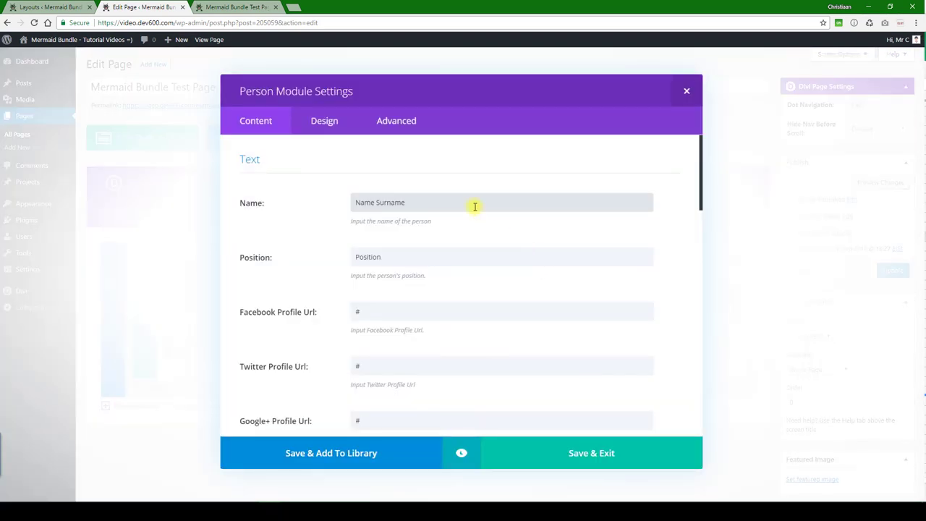
click(689, 93)
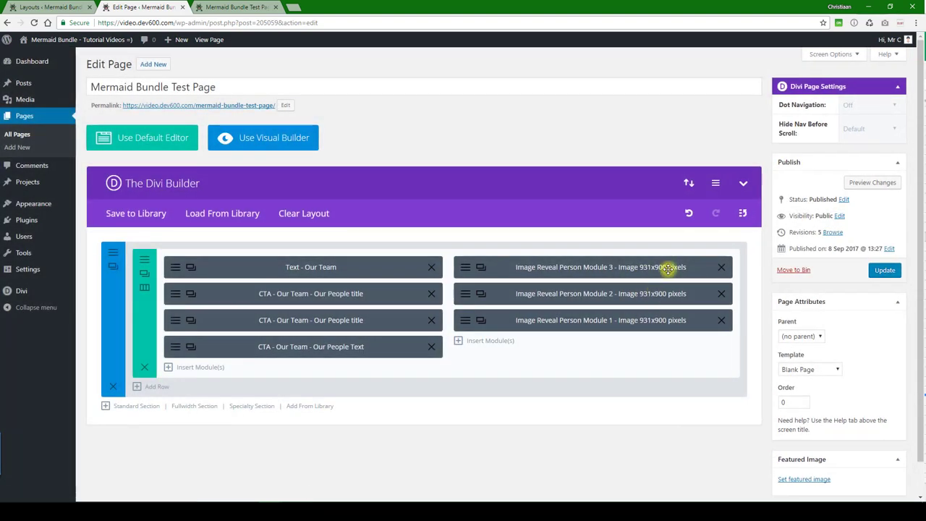
click(528, 270)
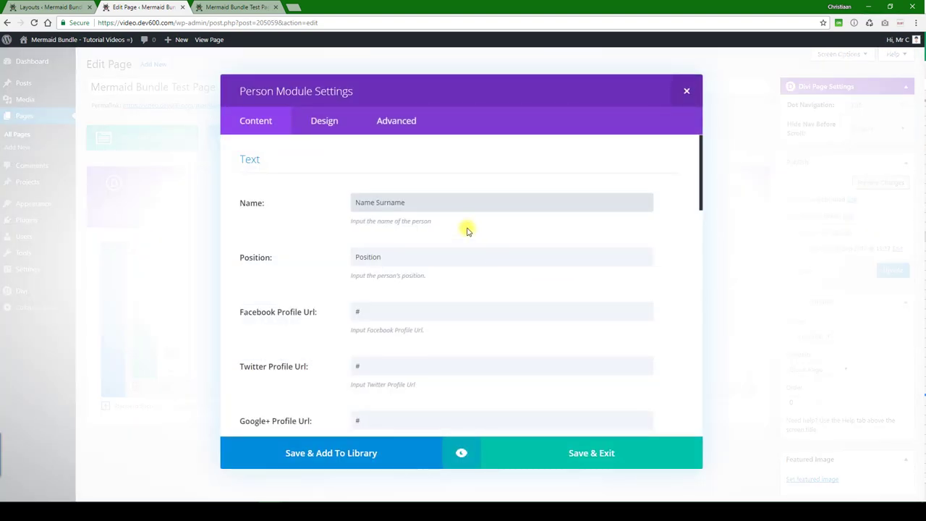
scroll(311, 203, down, 1)
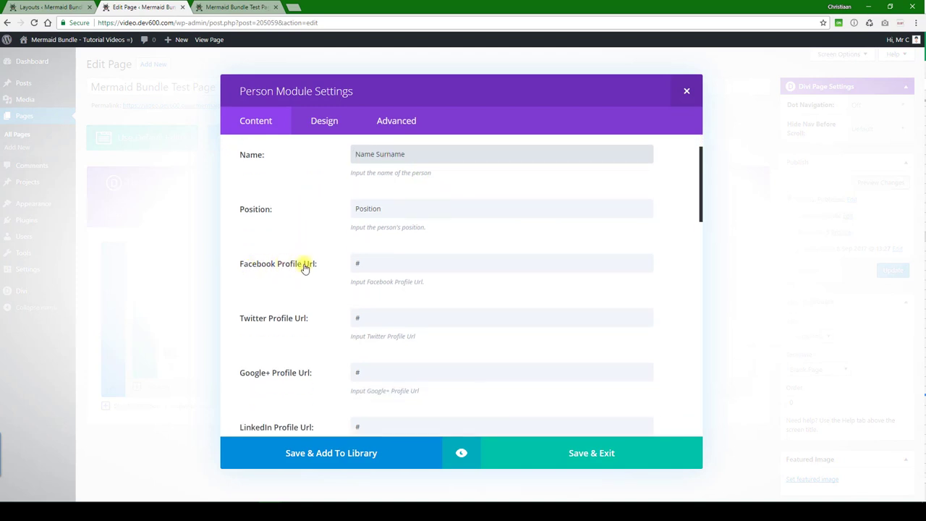
scroll(289, 319, down, 2)
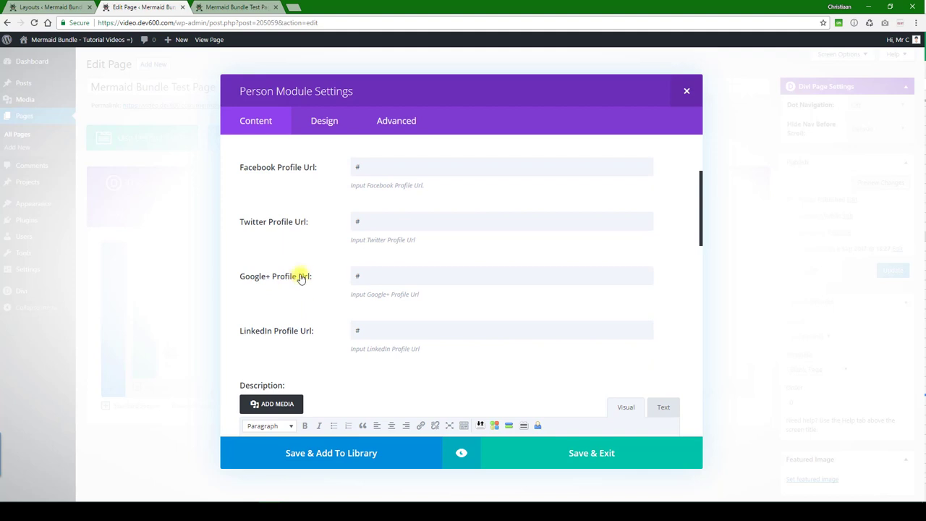
scroll(301, 277, down, 9)
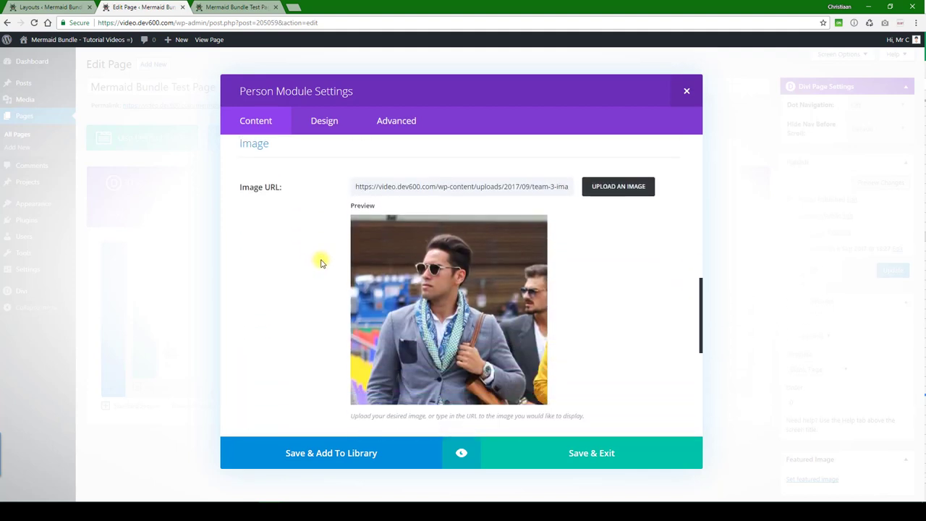
scroll(321, 262, down, 1)
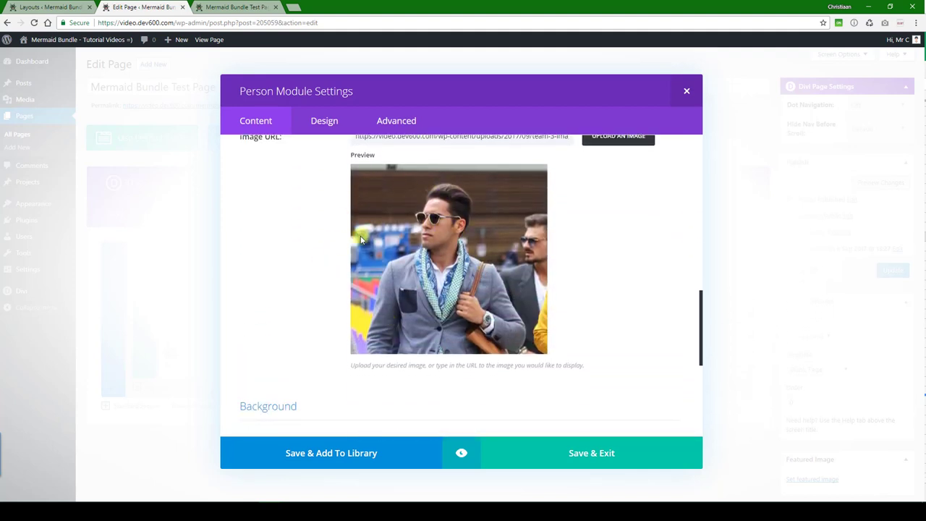
scroll(333, 240, down, 6)
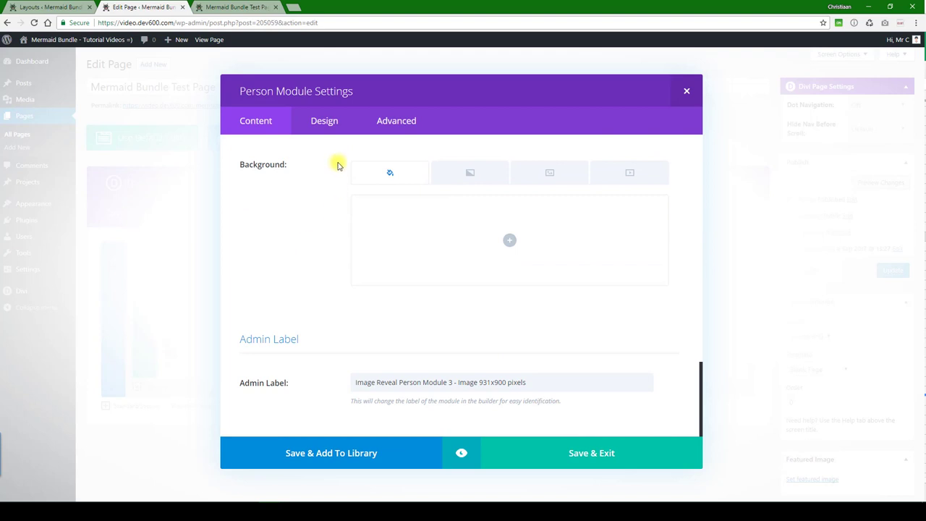
Bring up the person module's Design options down to Body Text (Lato, size 16)
click(322, 133)
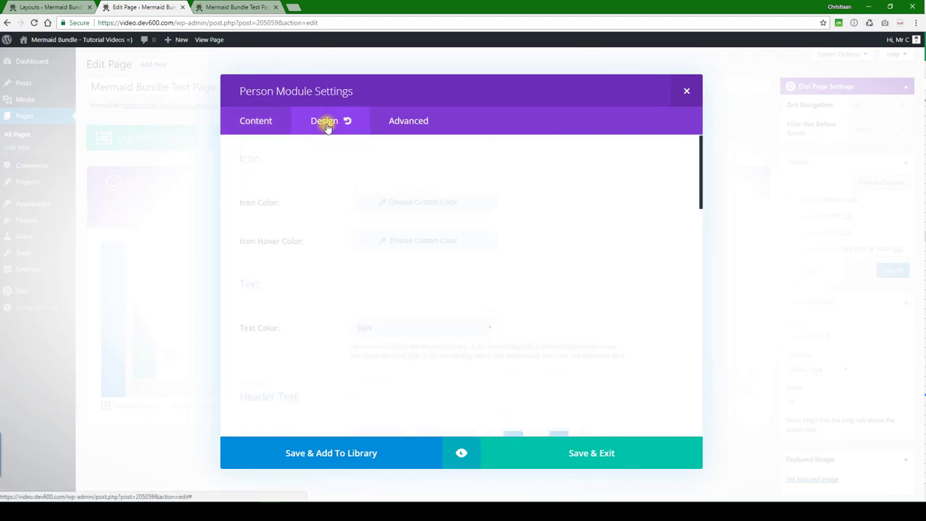
scroll(321, 159, down, 5)
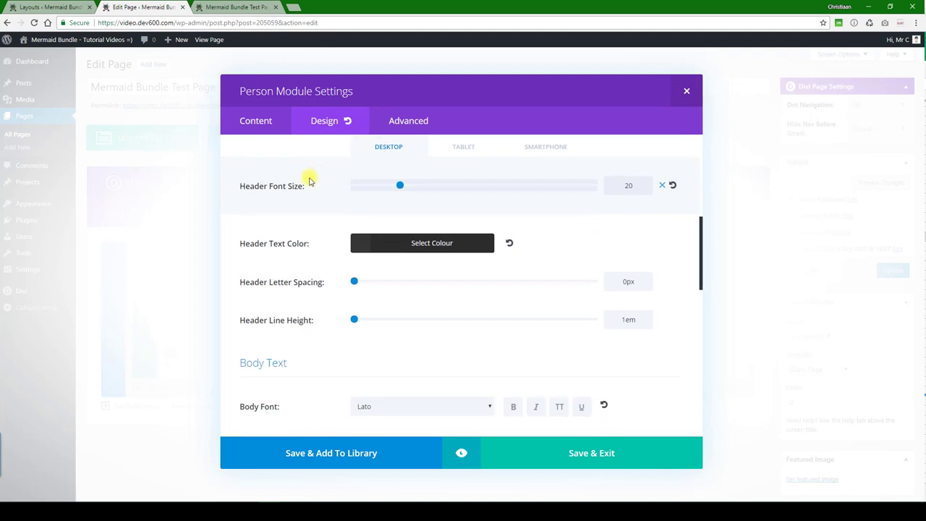
scroll(308, 180, down, 3)
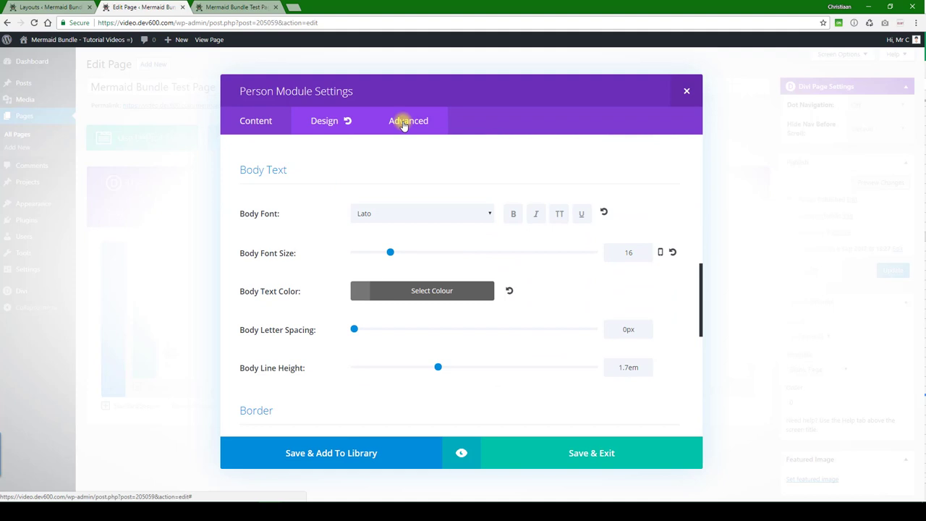
Preview the person module's current look, then save and close its settings
click(463, 454)
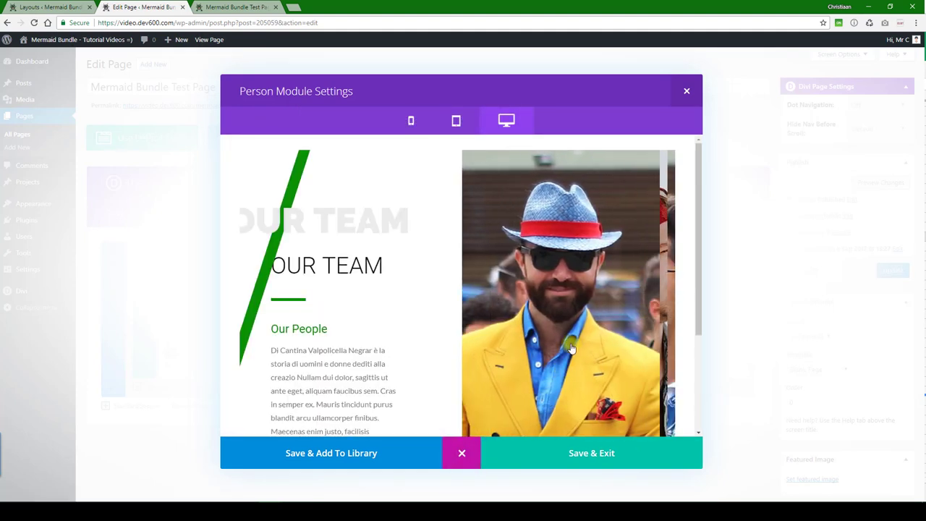
scroll(570, 350, down, 2)
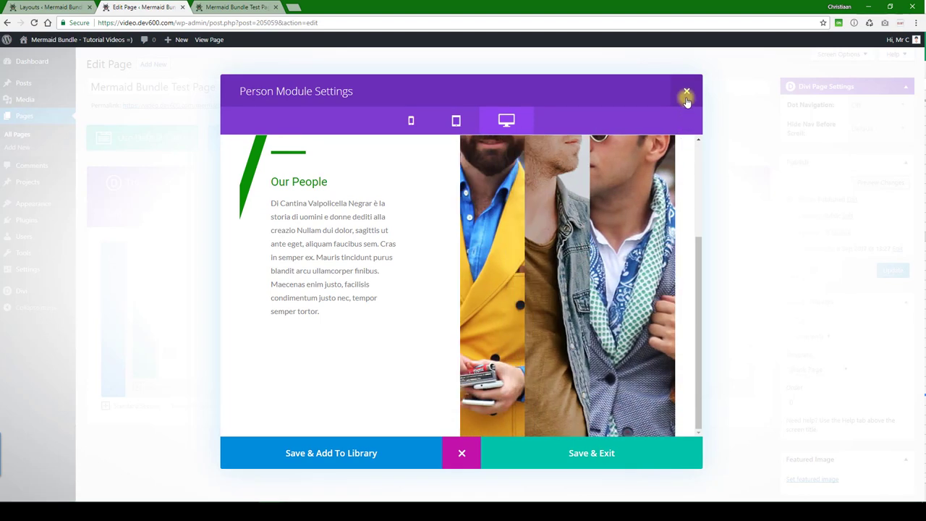
click(535, 445)
Change both 363636 icon values on lines 233–234 to 0a9003 and select lines 232–235
key(alt+Tab)
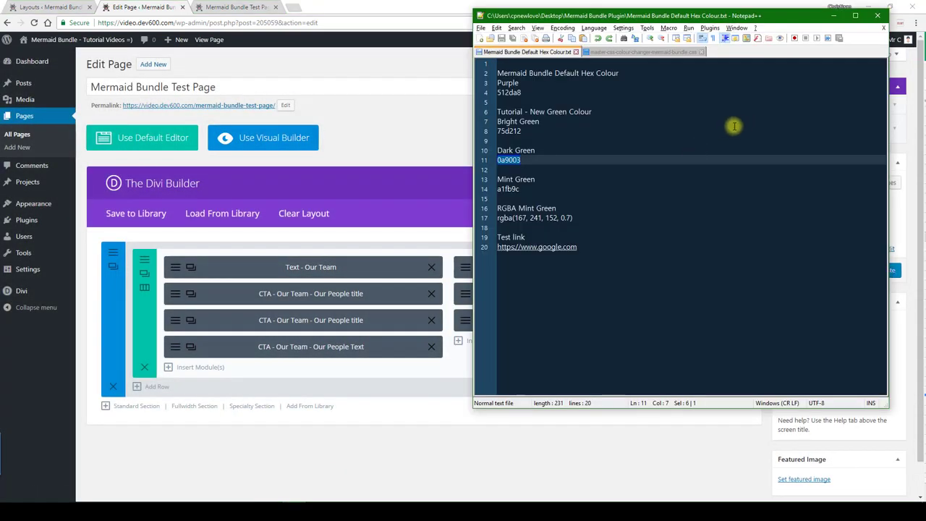
click(648, 52)
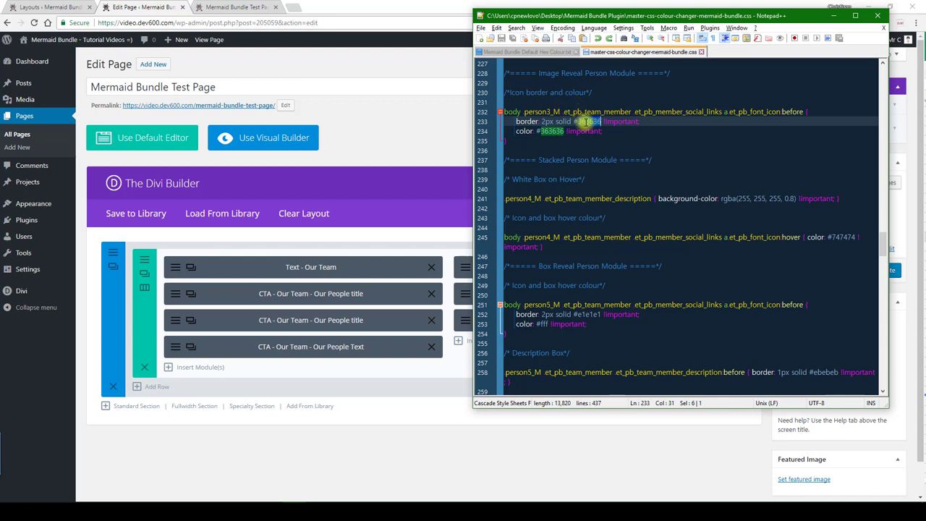
text(0a9003)
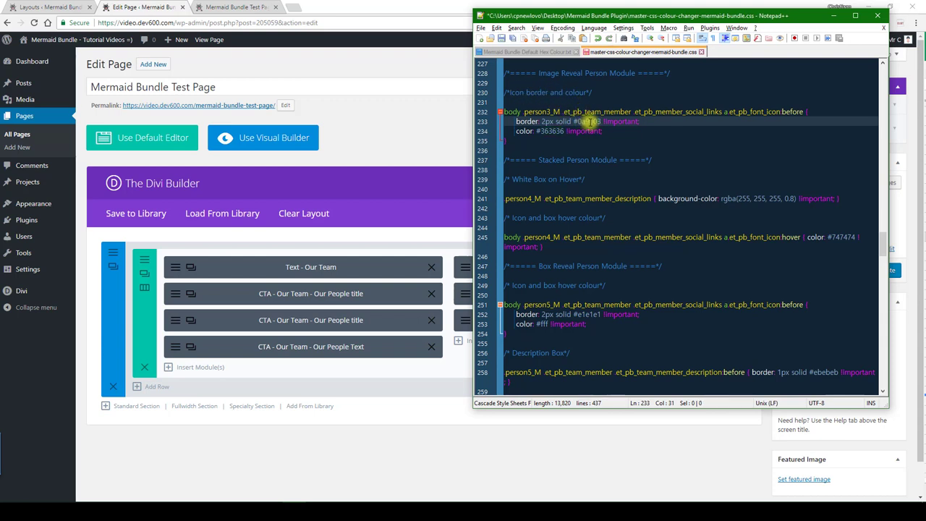
click(551, 131)
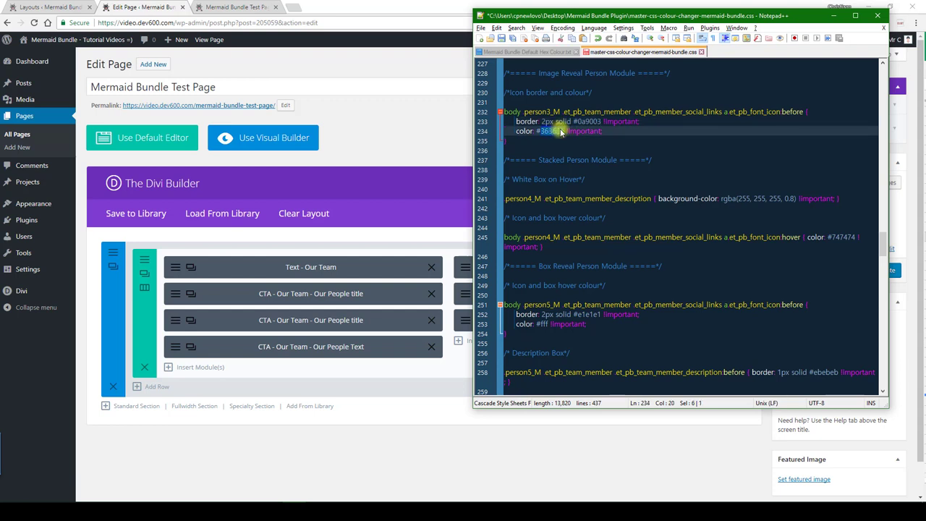
text(0a9003)
drag(508, 140, 499, 112)
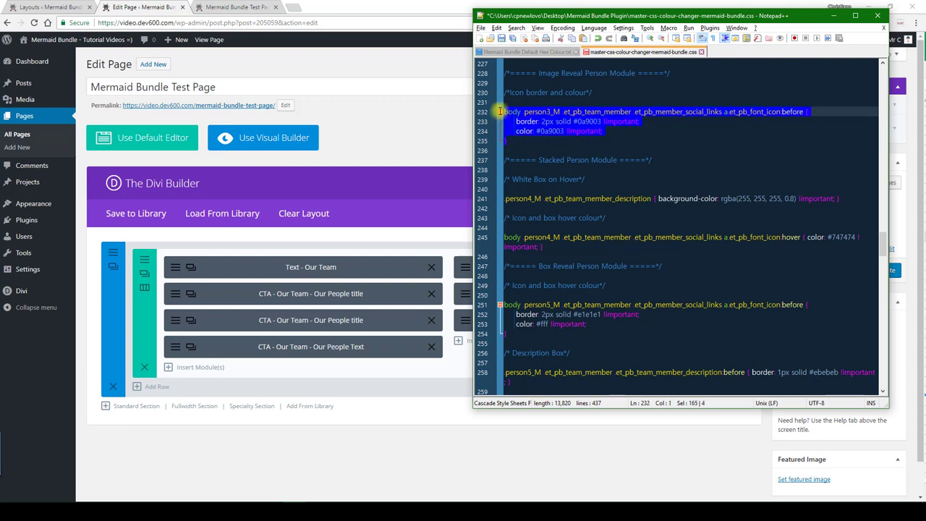
Paste the #0a9003 icon rule into the page's Custom CSS, save, and update the page
click(419, 124)
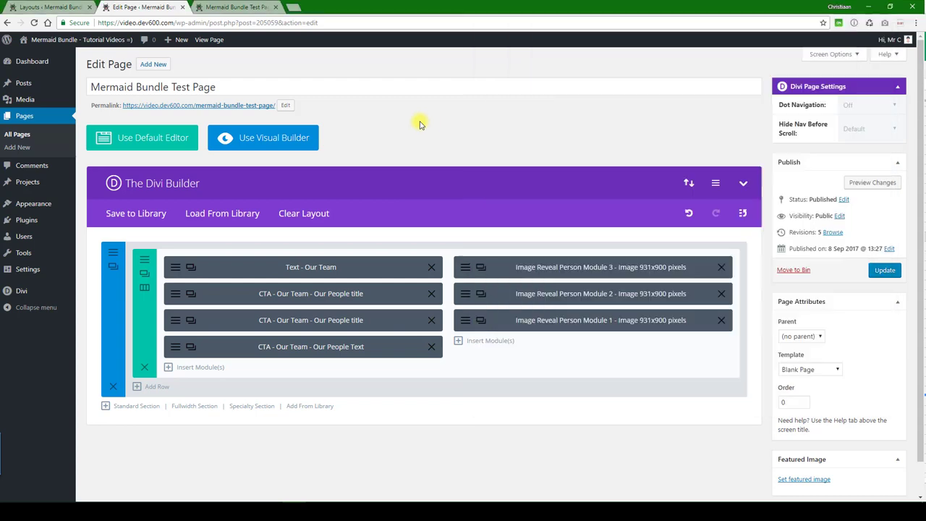
click(715, 183)
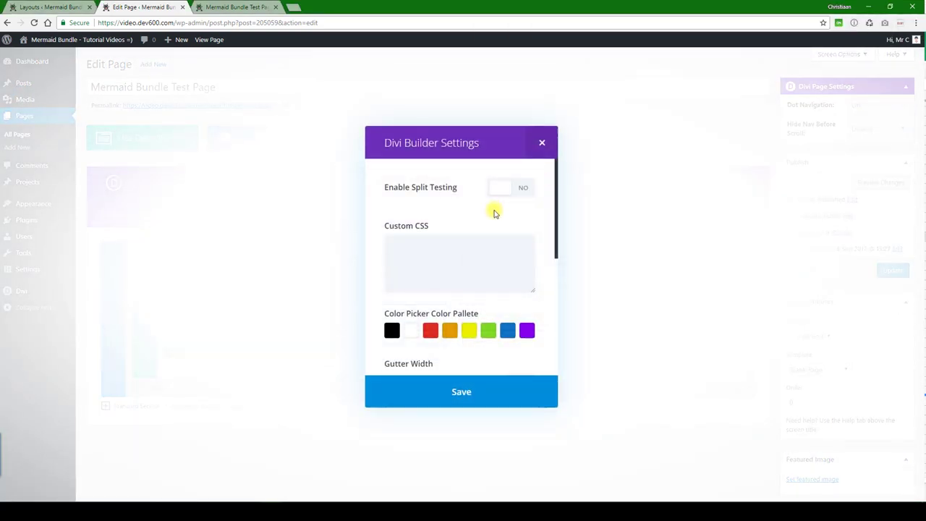
click(446, 260)
key(ctrl+v)
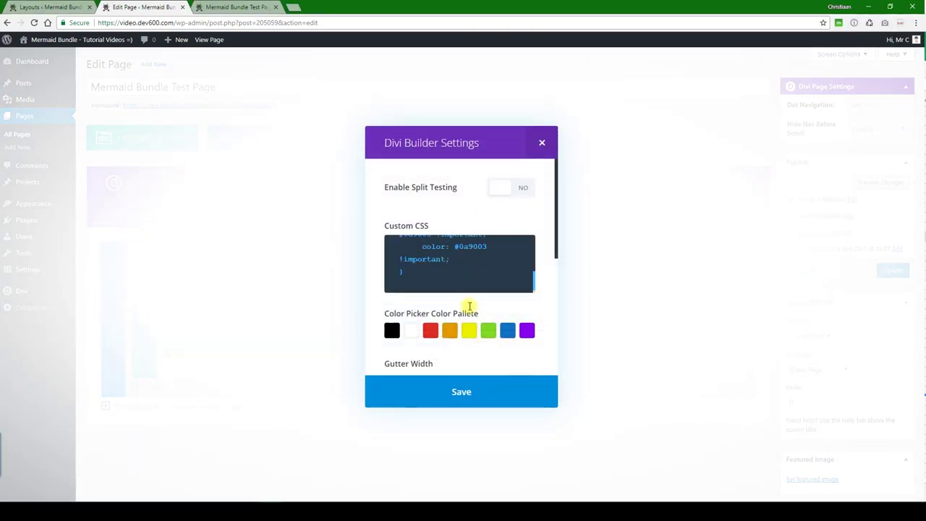
click(466, 403)
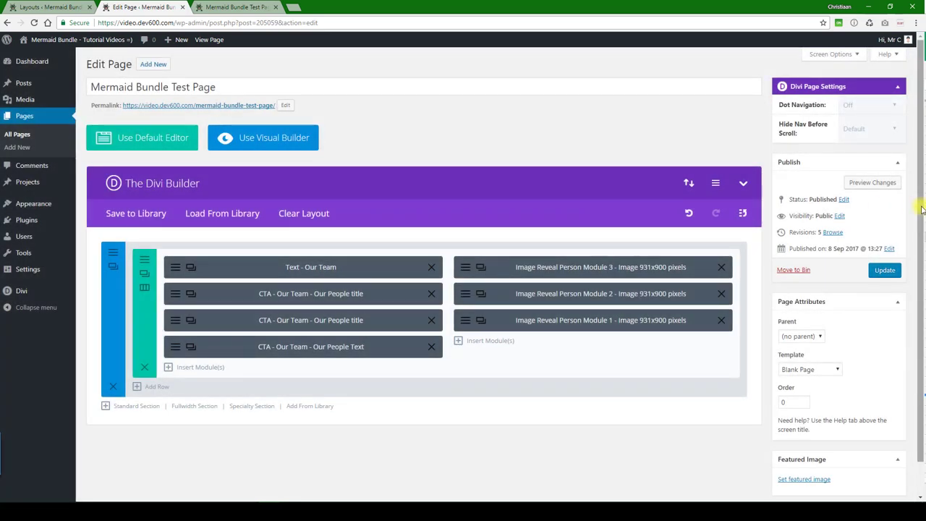
click(883, 269)
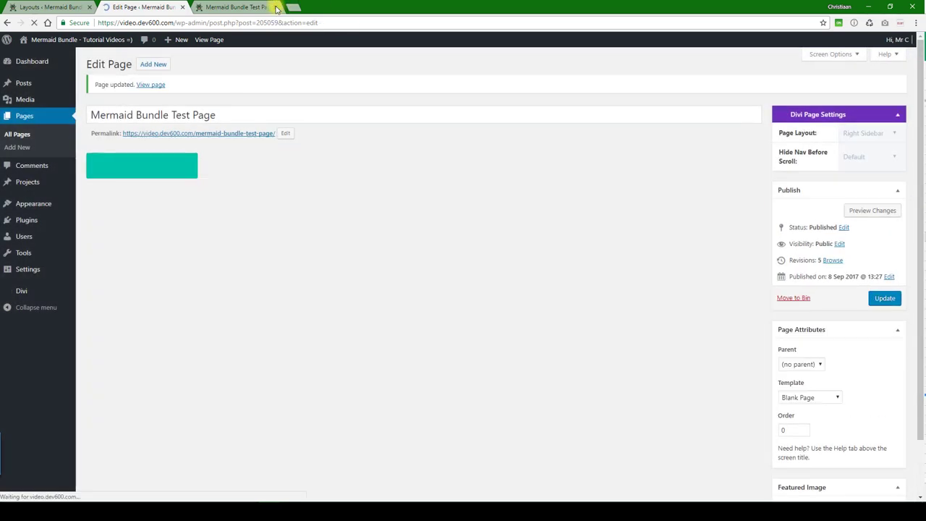
Reload the live Mermaid Bundle Test Page and reveal the first team photo's green-bordered social icons
click(238, 8)
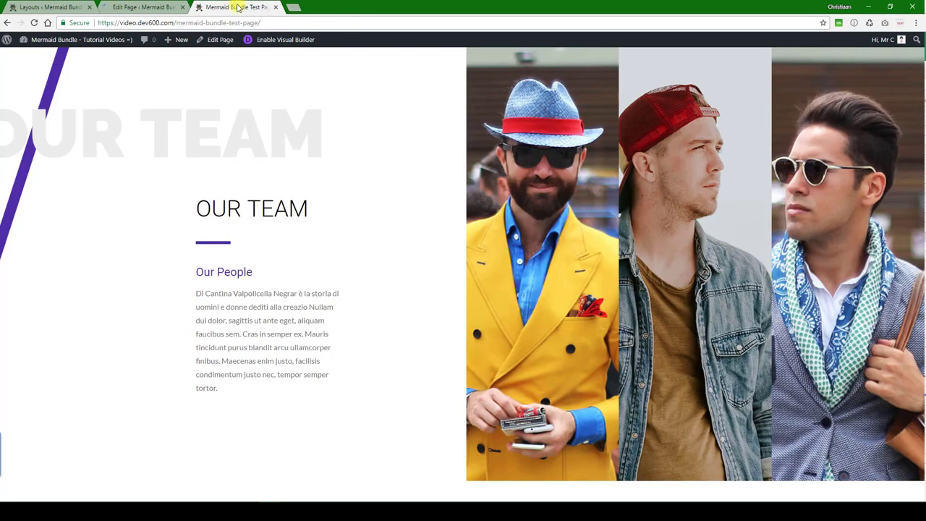
click(33, 23)
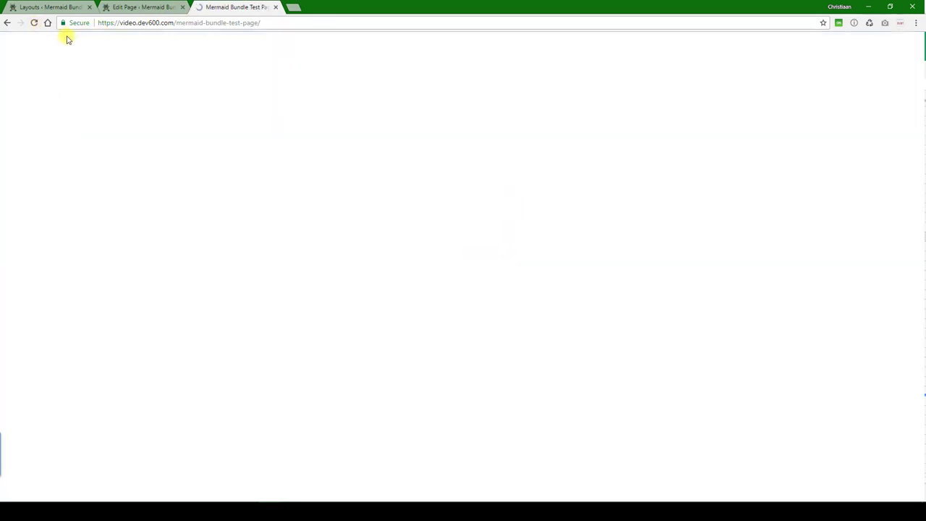
mouse_move(44, 120)
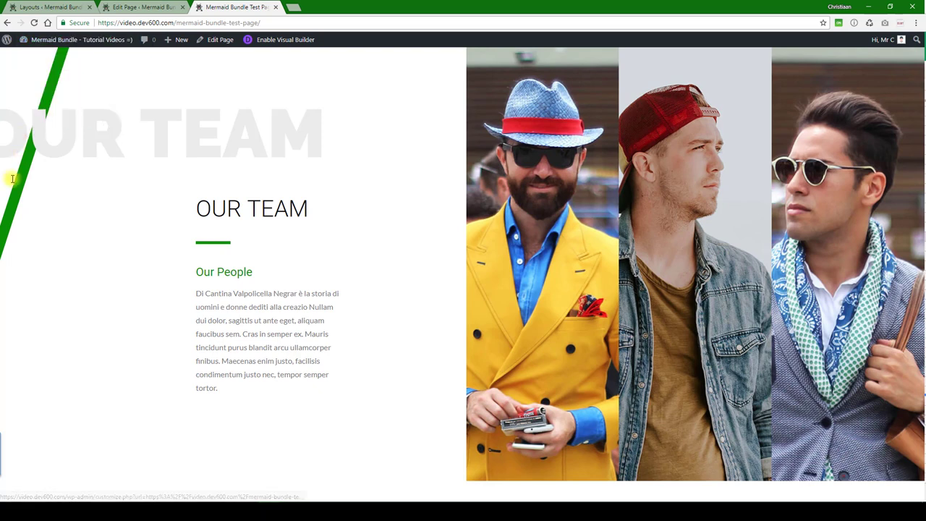
mouse_move(491, 261)
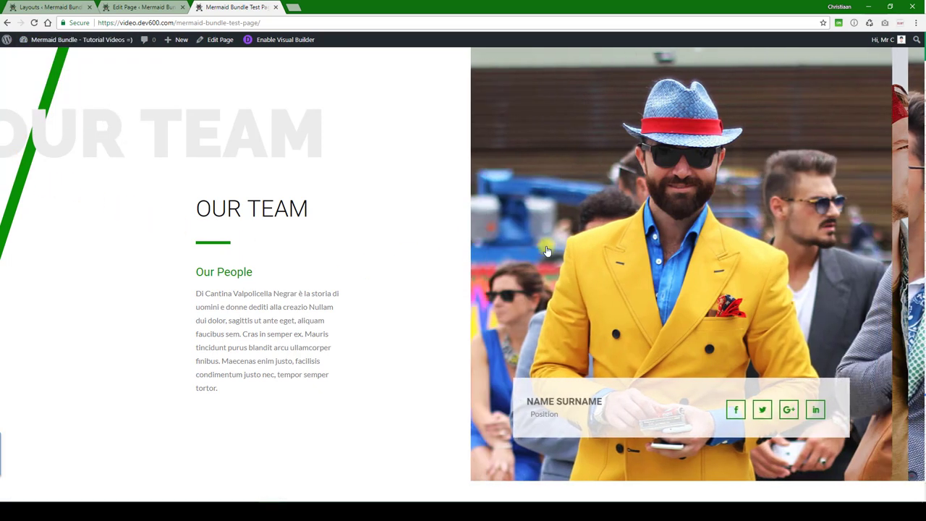